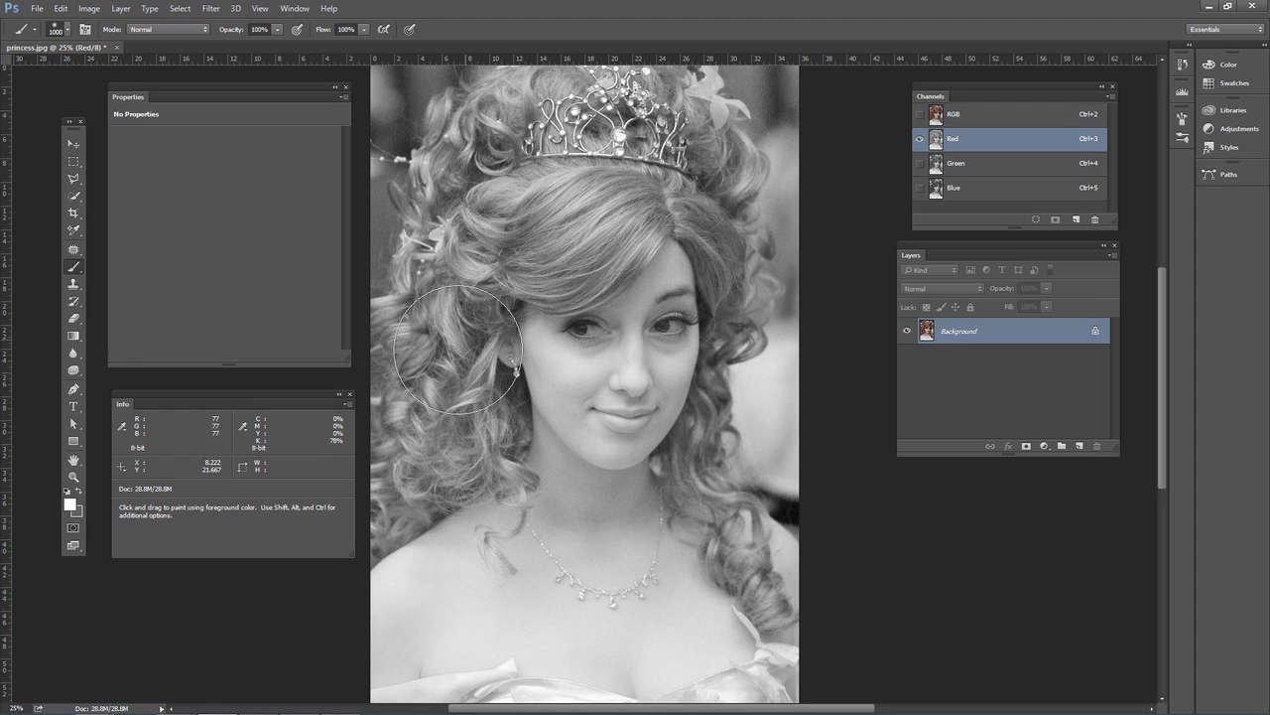
- Compare the portrait's red, green and blue channels individually, finishing on the full RGB composite
{"action": "left_click", "coordinate": [1017, 164]}
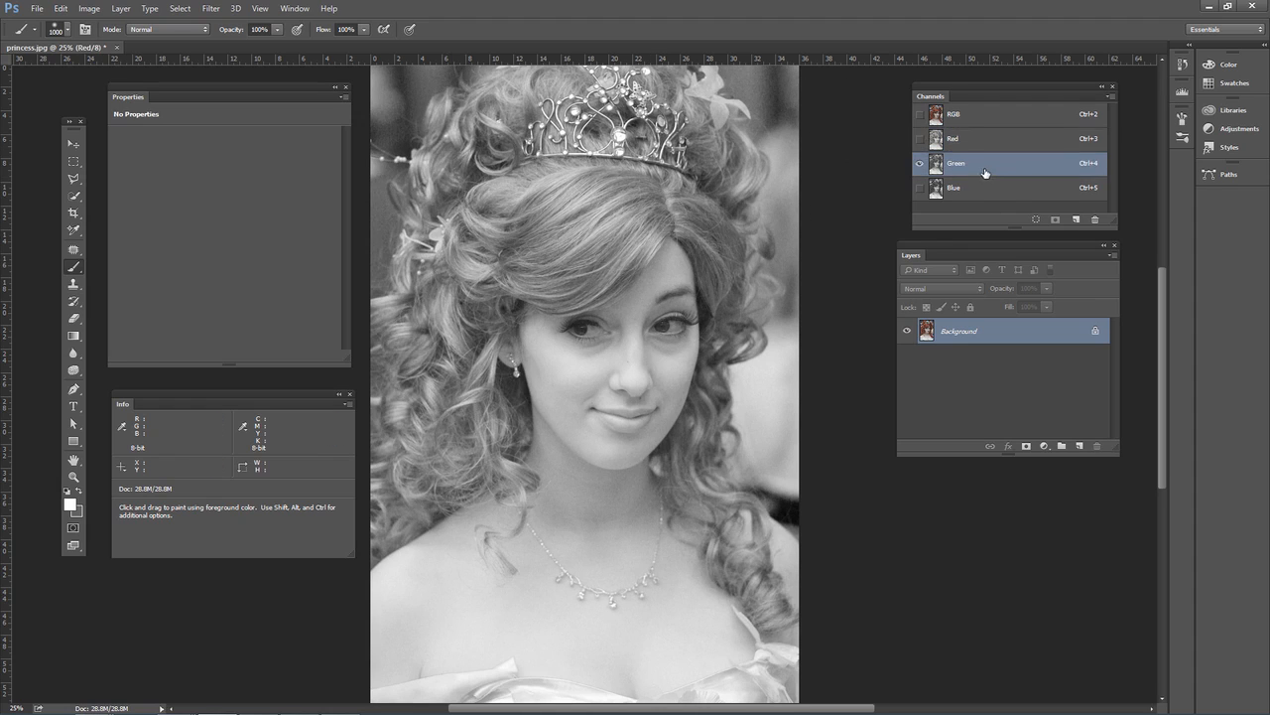
{"action": "left_click", "coordinate": [951, 190]}
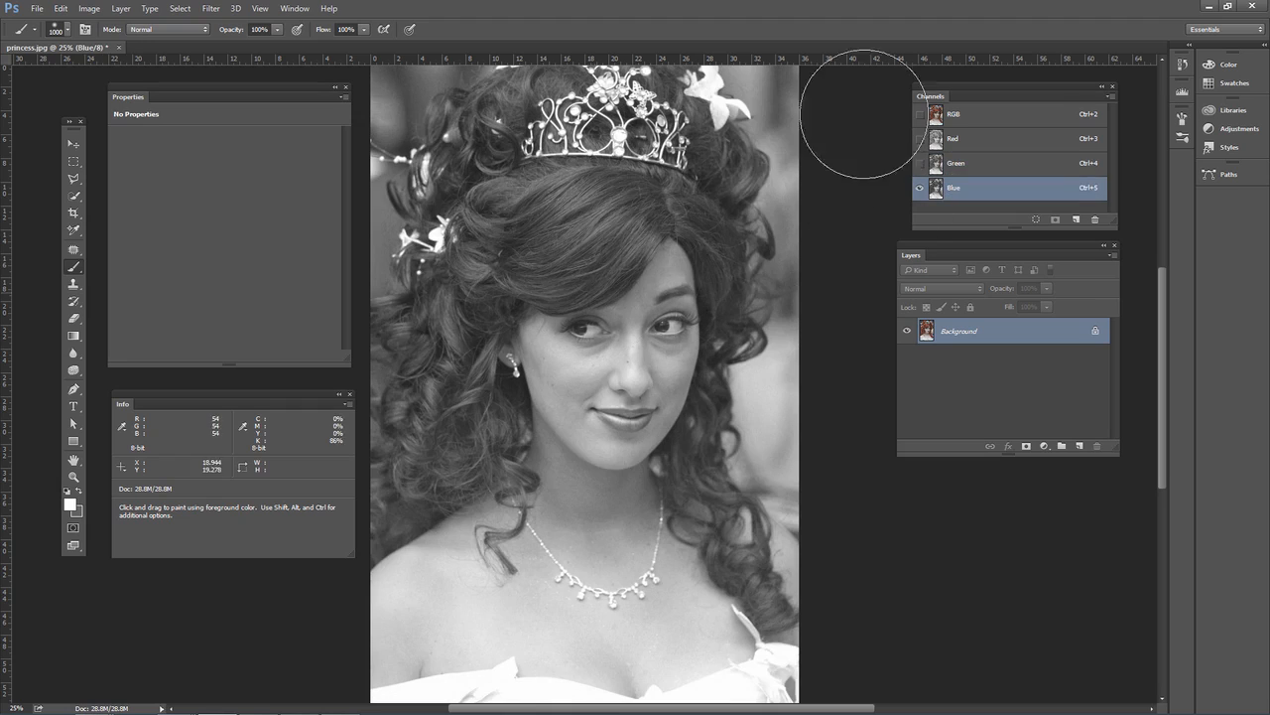
{"action": "left_click", "coordinate": [953, 163]}
{"action": "left_click", "coordinate": [959, 139]}
{"action": "key", "text": "ctrl+2"}
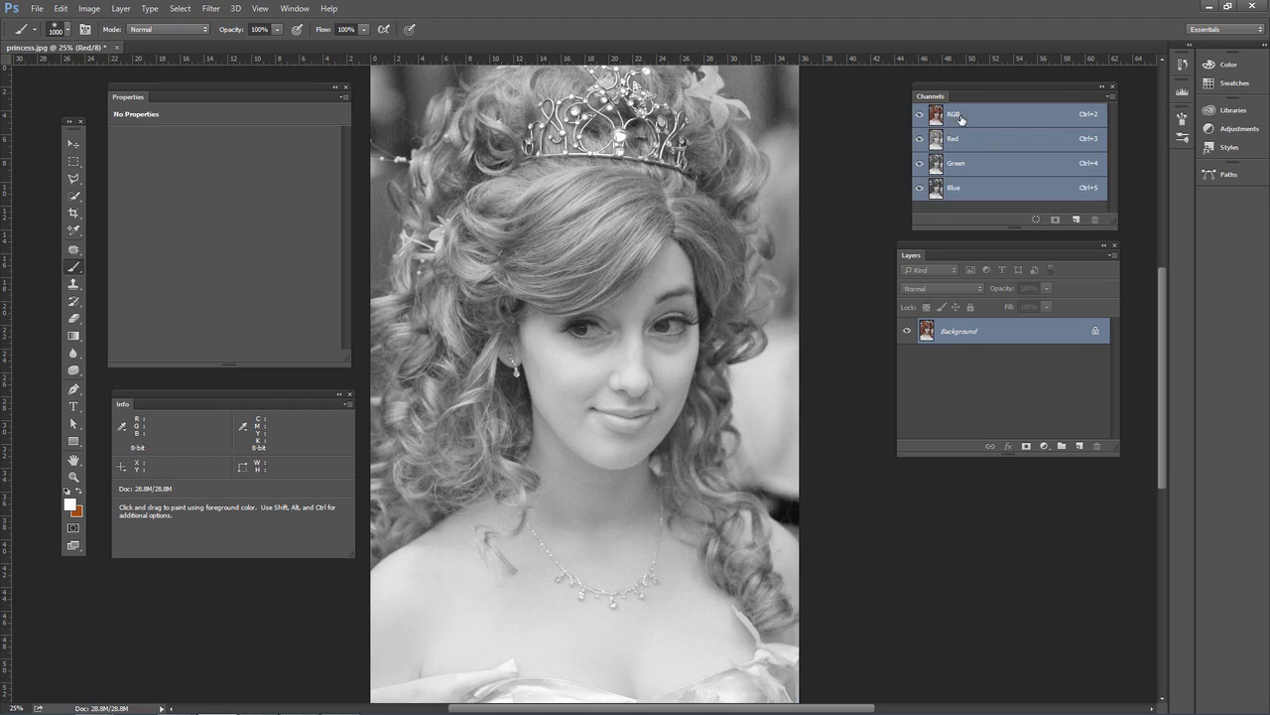
{"action": "left_click", "coordinate": [948, 142]}
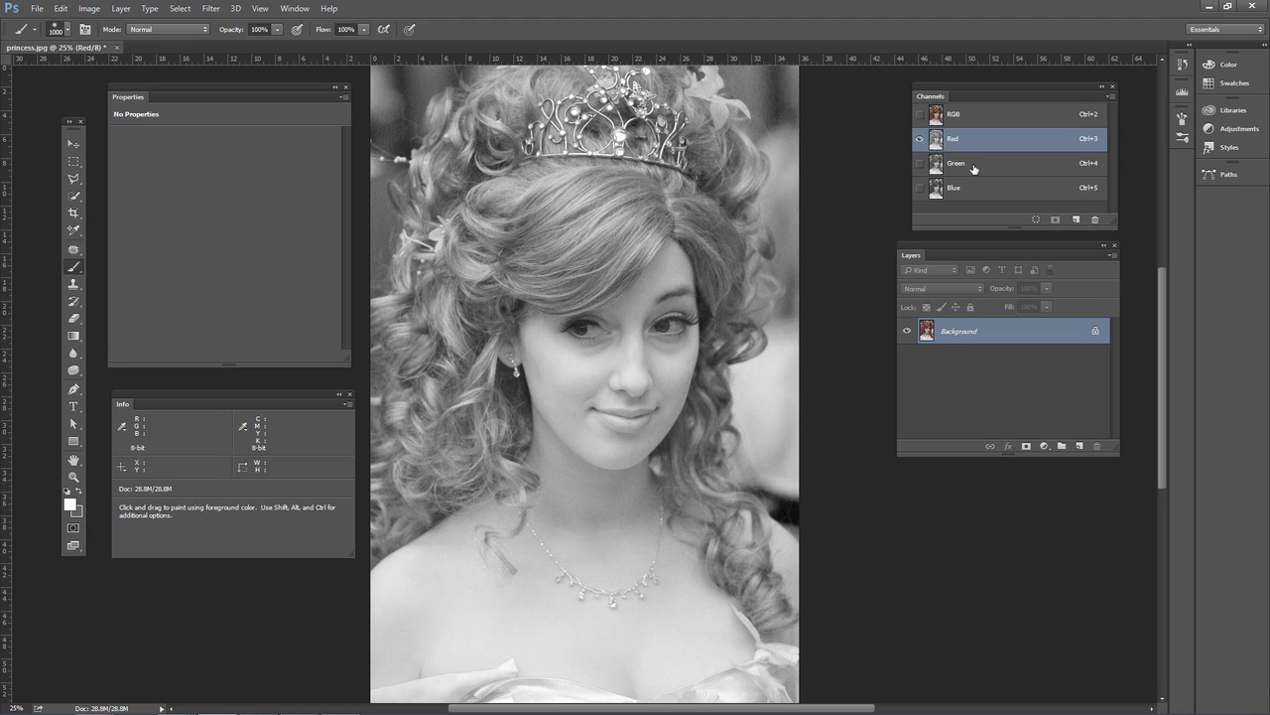
{"action": "left_click", "coordinate": [973, 169]}
{"action": "left_click", "coordinate": [966, 193]}
{"action": "left_click", "coordinate": [958, 164]}
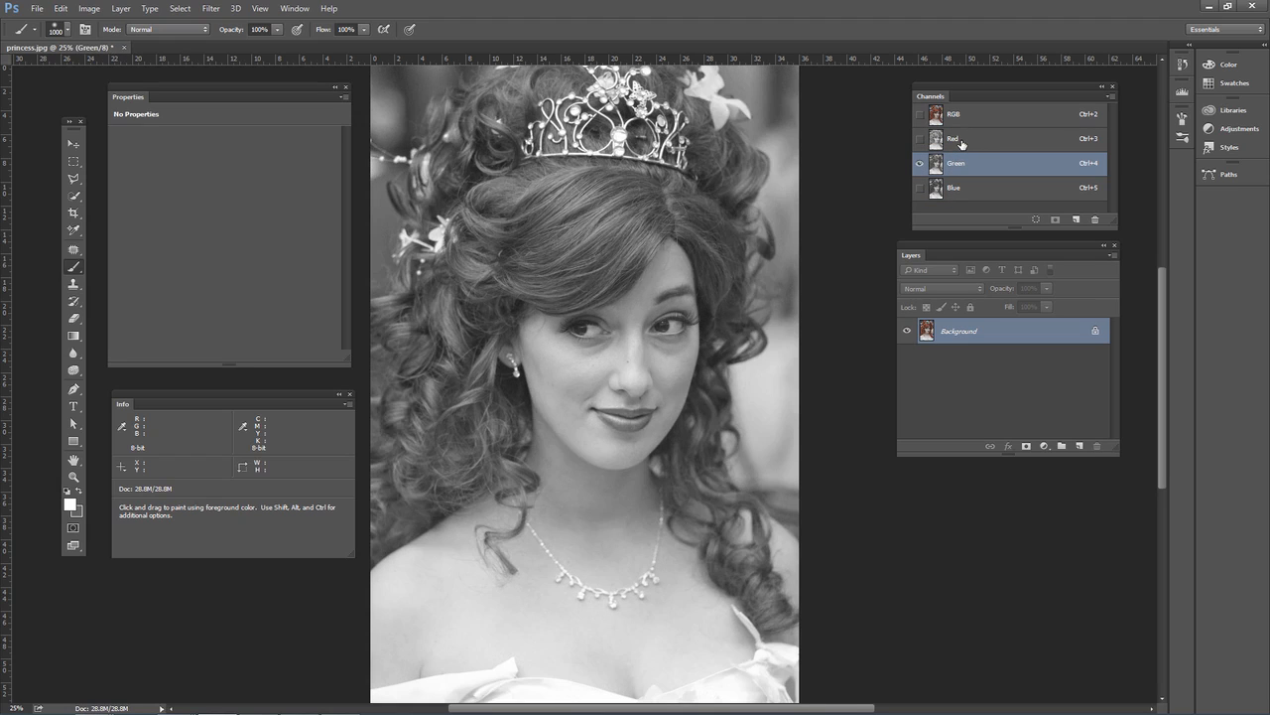
{"action": "left_click", "coordinate": [961, 141]}
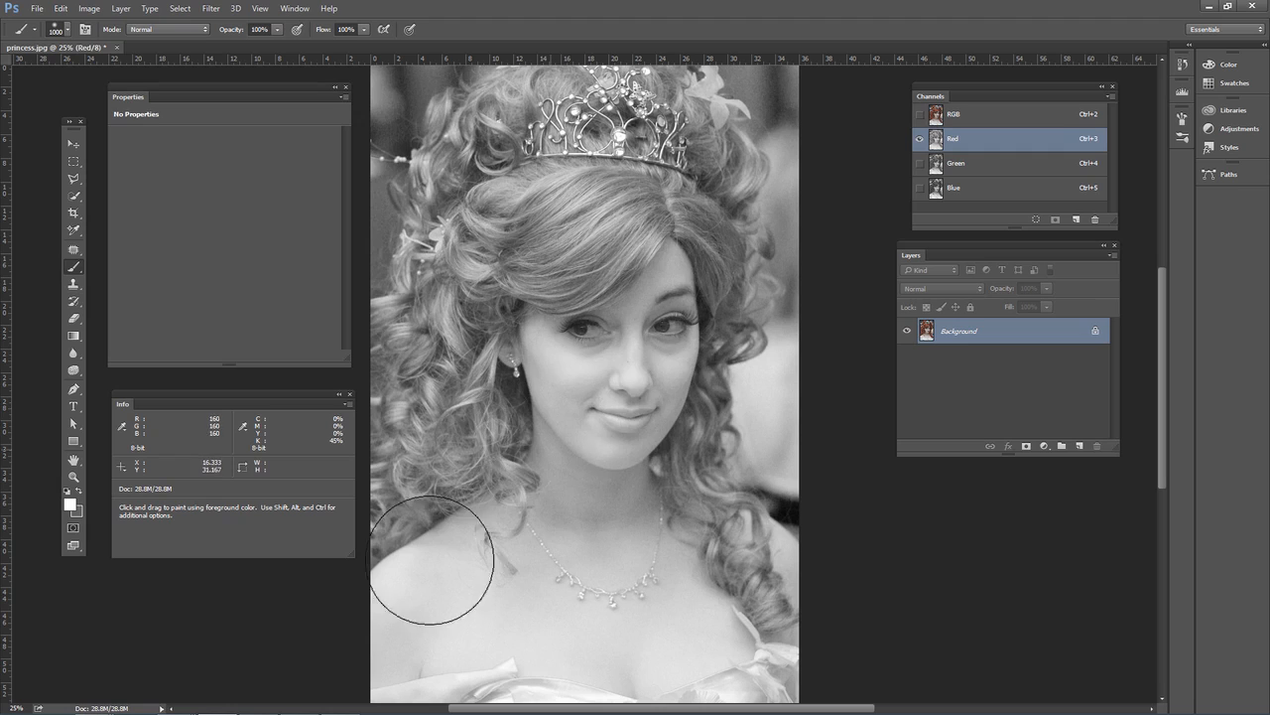
{"action": "left_click", "coordinate": [968, 165]}
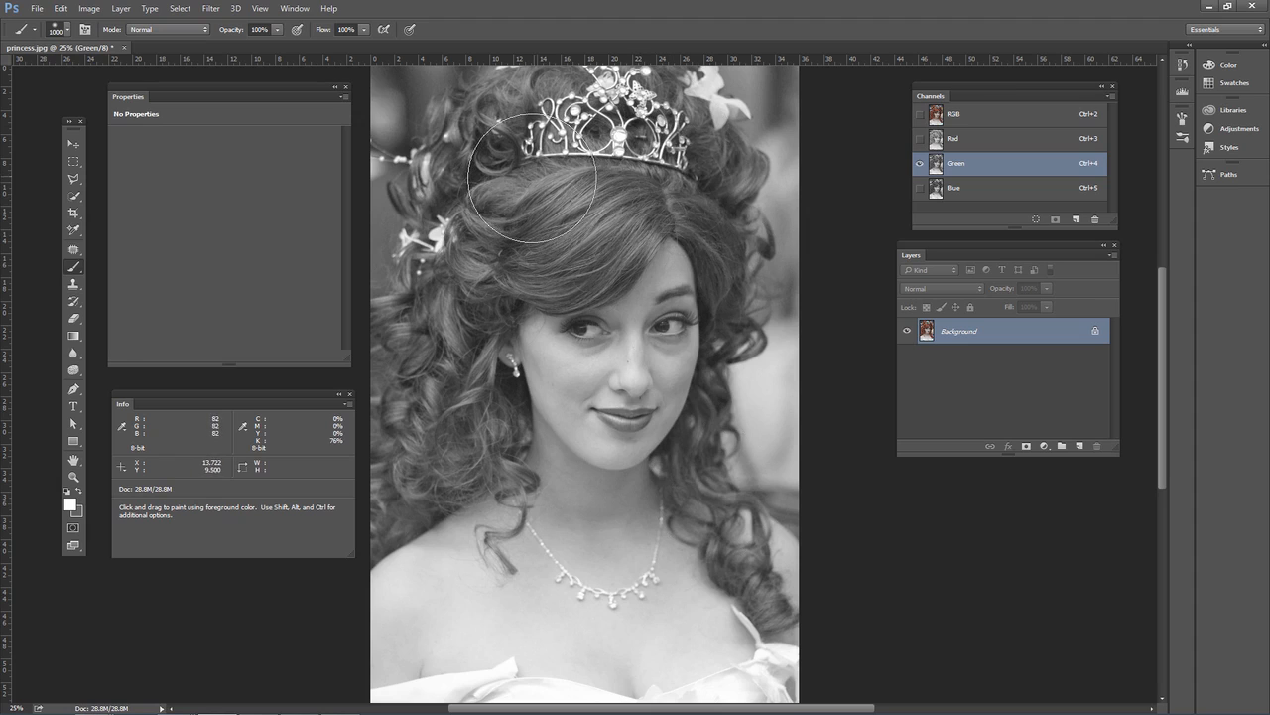
{"action": "left_click", "coordinate": [968, 189]}
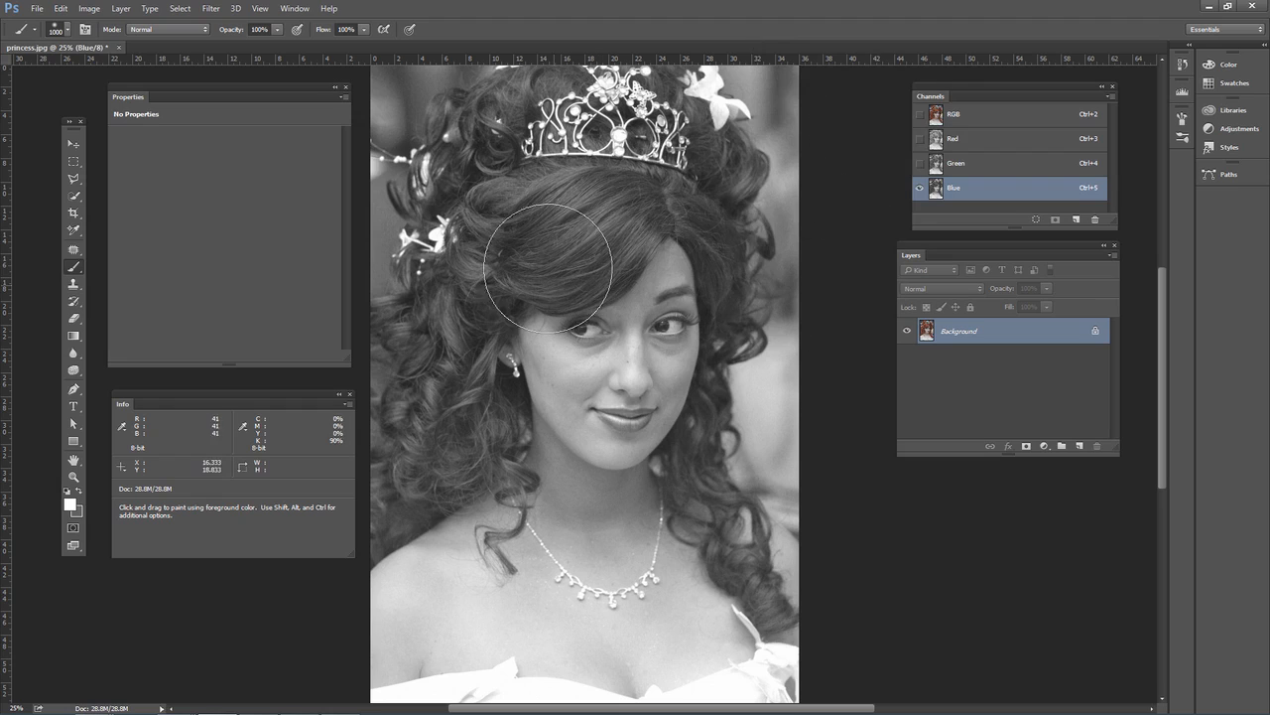
{"action": "left_click", "coordinate": [959, 162]}
{"action": "left_click", "coordinate": [972, 140]}
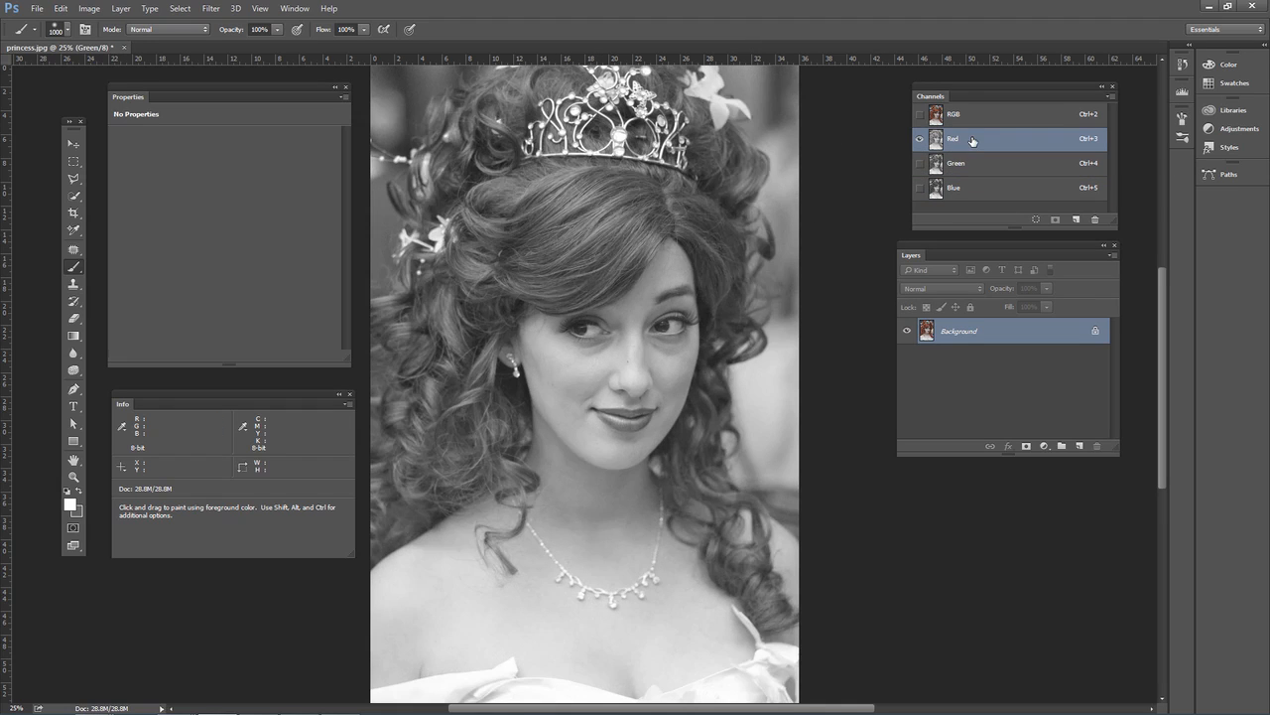
{"action": "left_click", "coordinate": [960, 161]}
{"action": "left_click", "coordinate": [977, 117]}
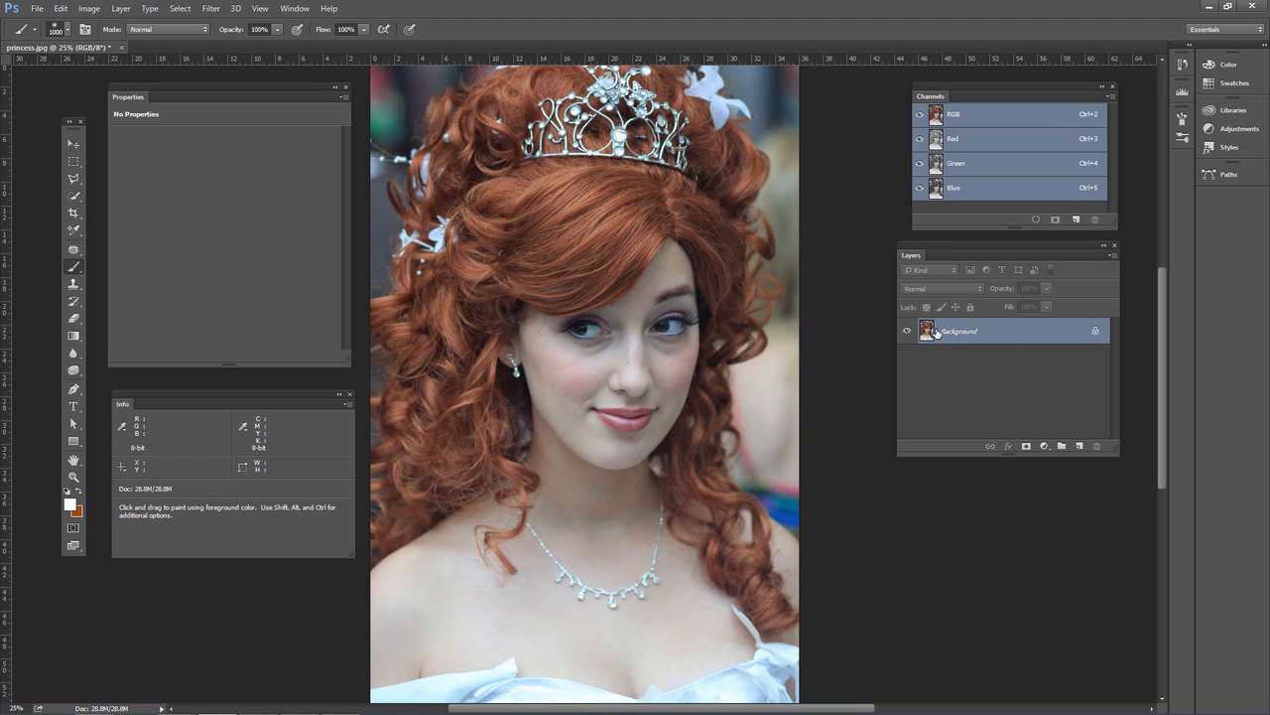
- Add a Channel Mixer adjustment layer above the Background and switch it to monochrome
{"action": "left_click", "coordinate": [1044, 449]}
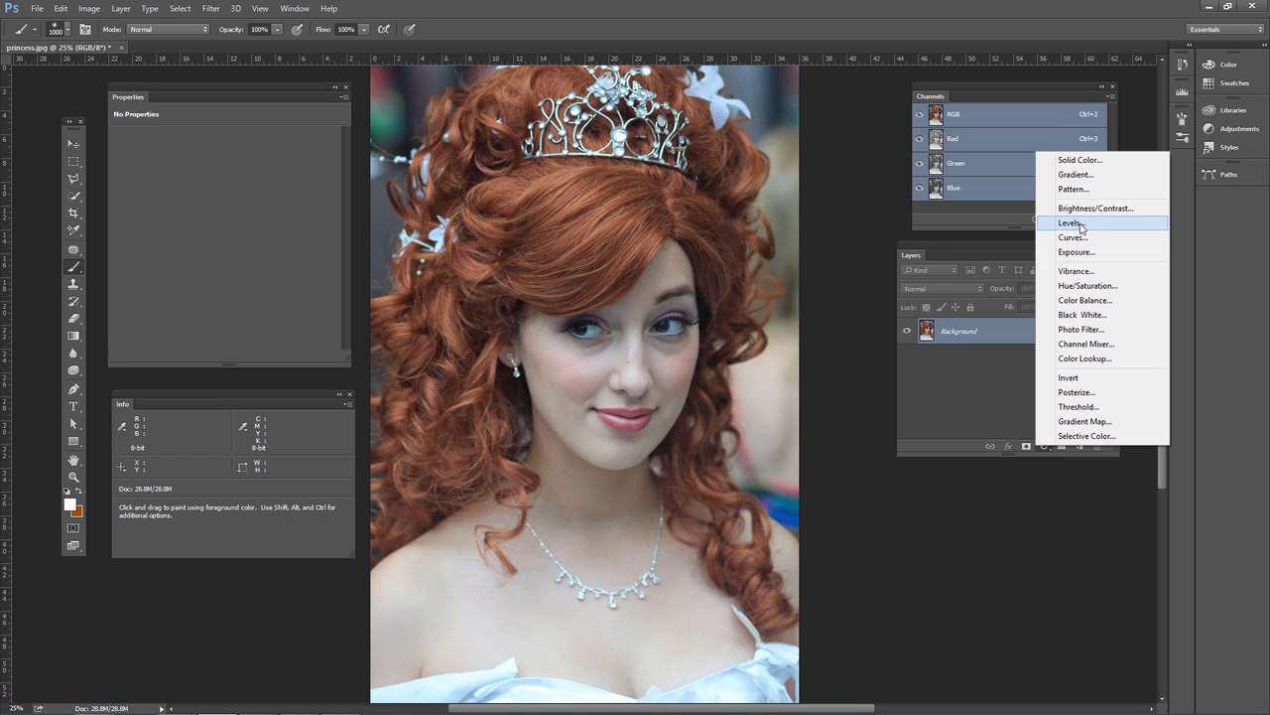
{"action": "left_click", "coordinate": [1086, 343]}
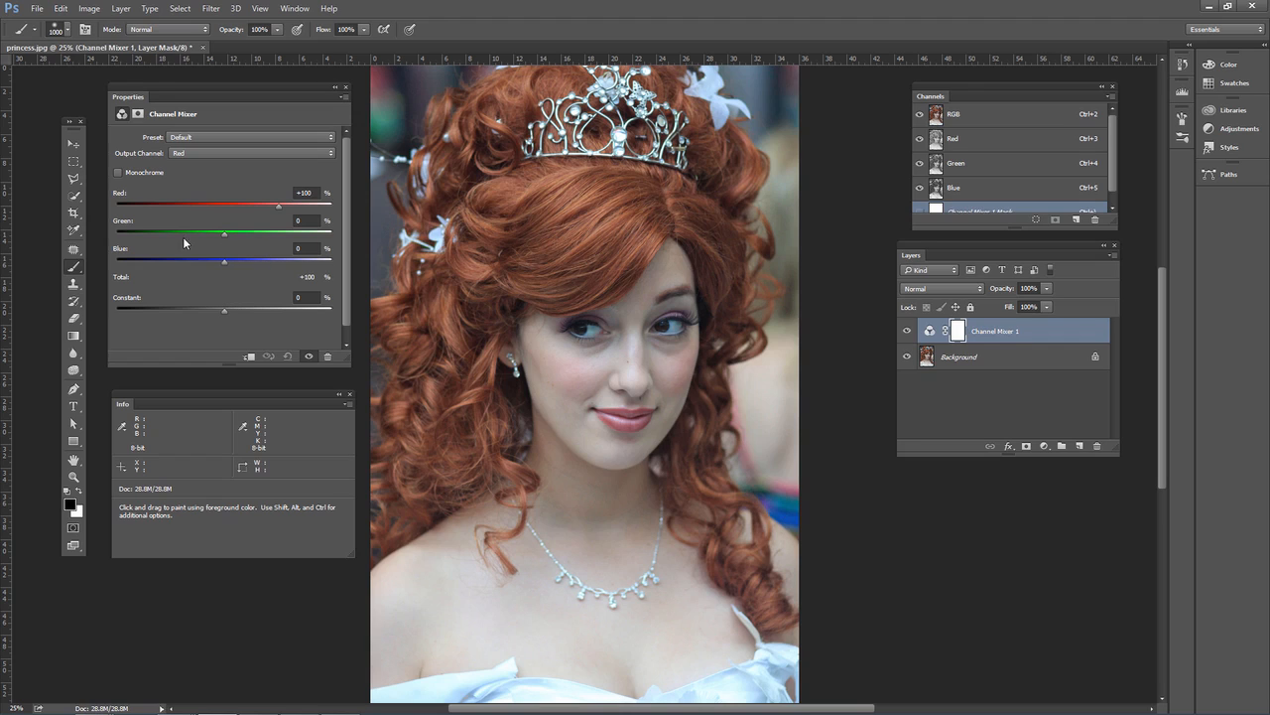
{"action": "left_click", "coordinate": [119, 173]}
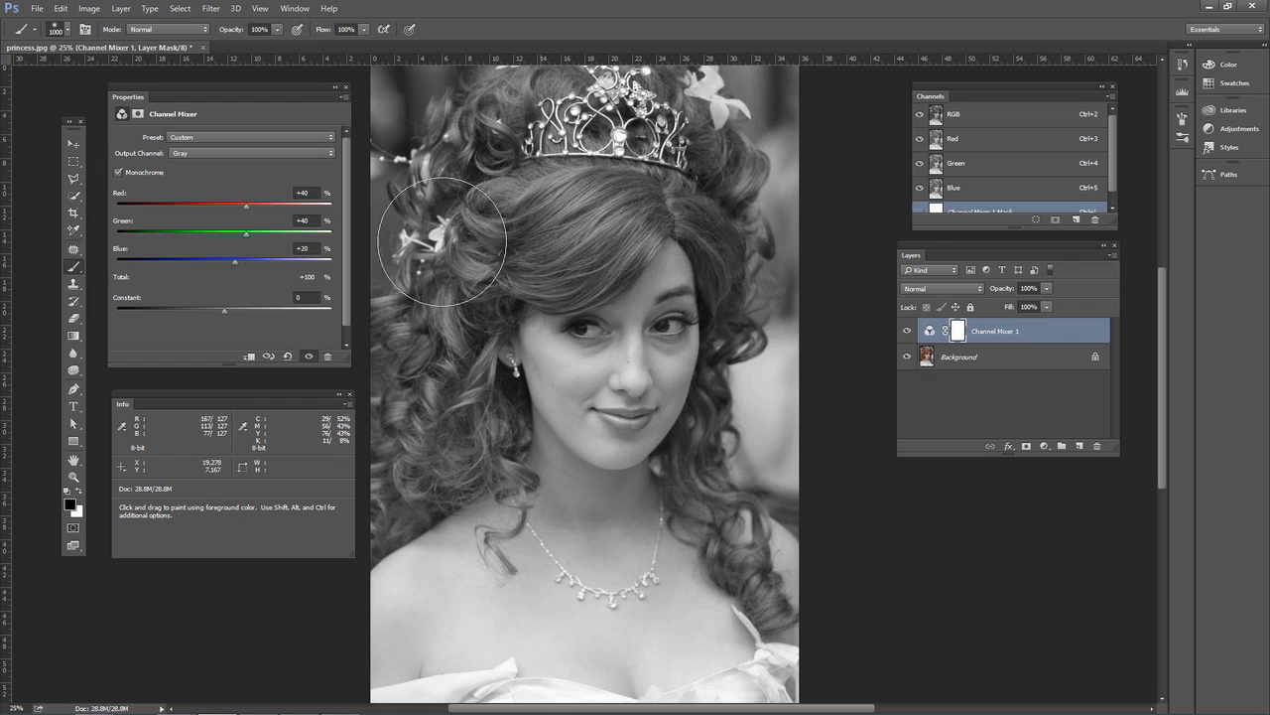
- Adjust the monochrome channel mix to red +21, green +63 and blue +16
{"action": "left_click_drag", "start_coordinate": [248, 204], "coordinate": [236, 204]}
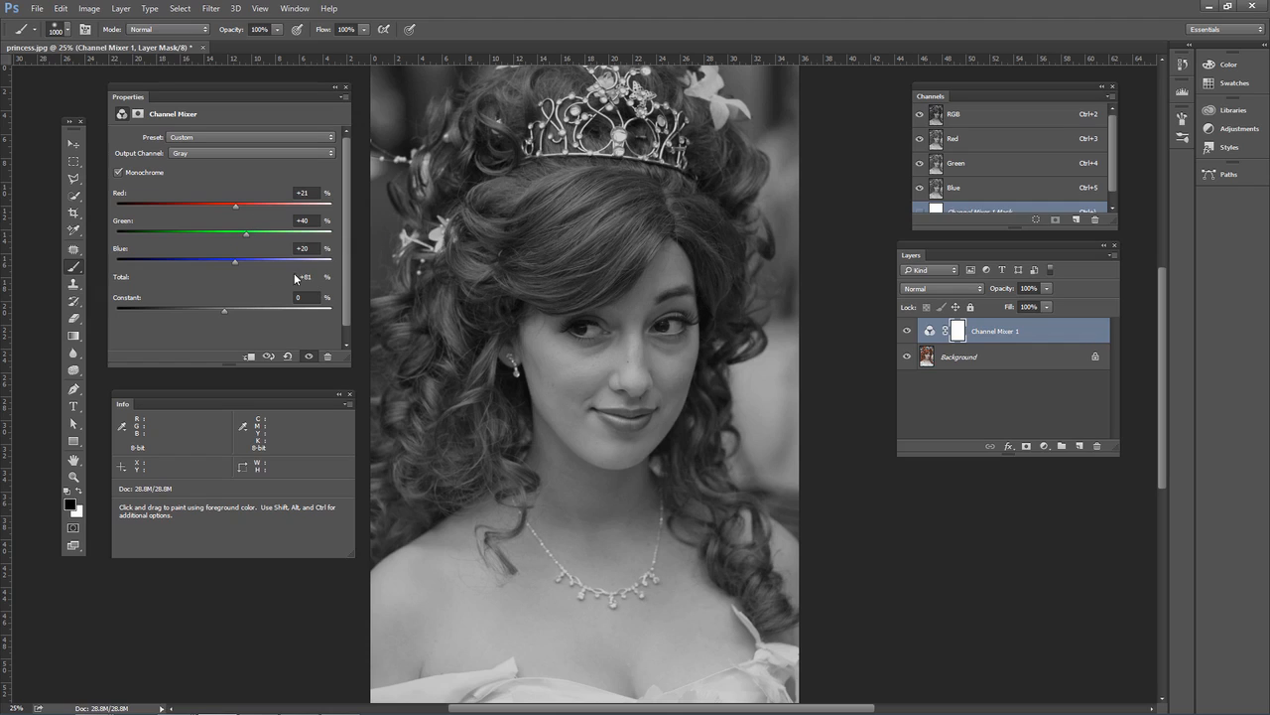
{"action": "left_click_drag", "start_coordinate": [246, 236], "coordinate": [234, 262]}
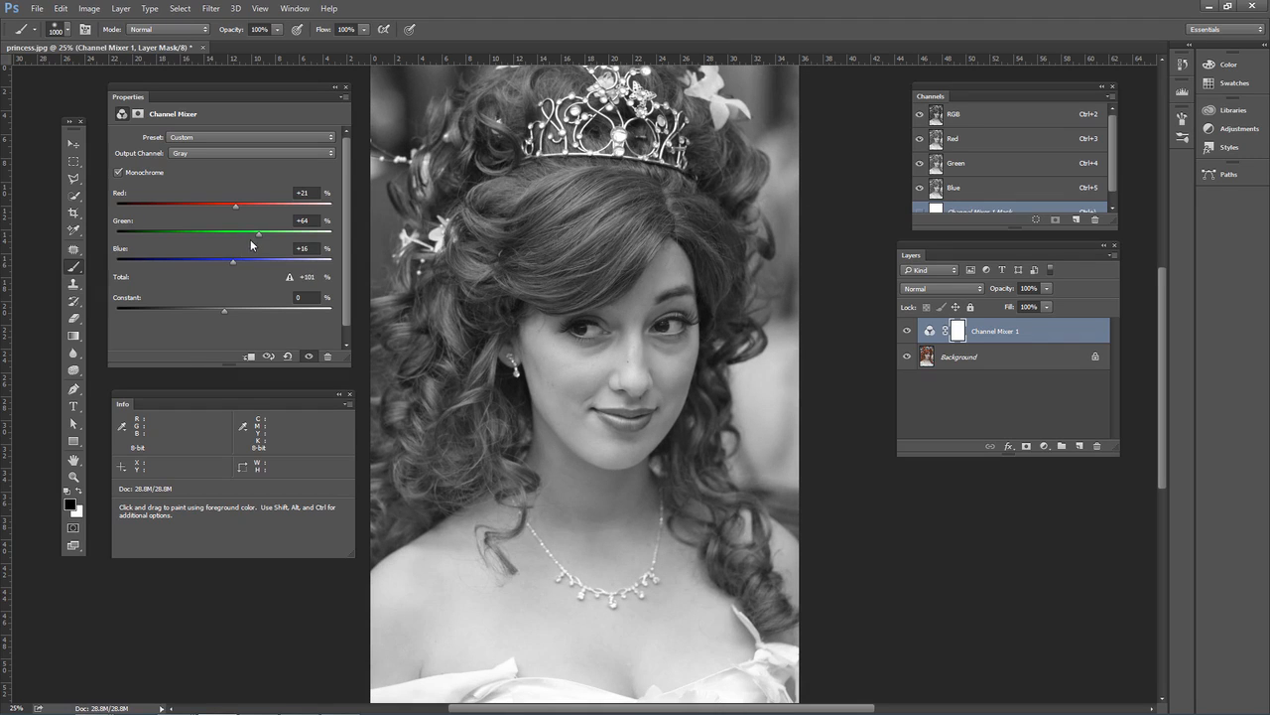
{"action": "mouse_move", "coordinate": [289, 276]}
- Review the Channel Mixer's black-and-white presets and its options for saving and loading presets
{"action": "left_click", "coordinate": [198, 140]}
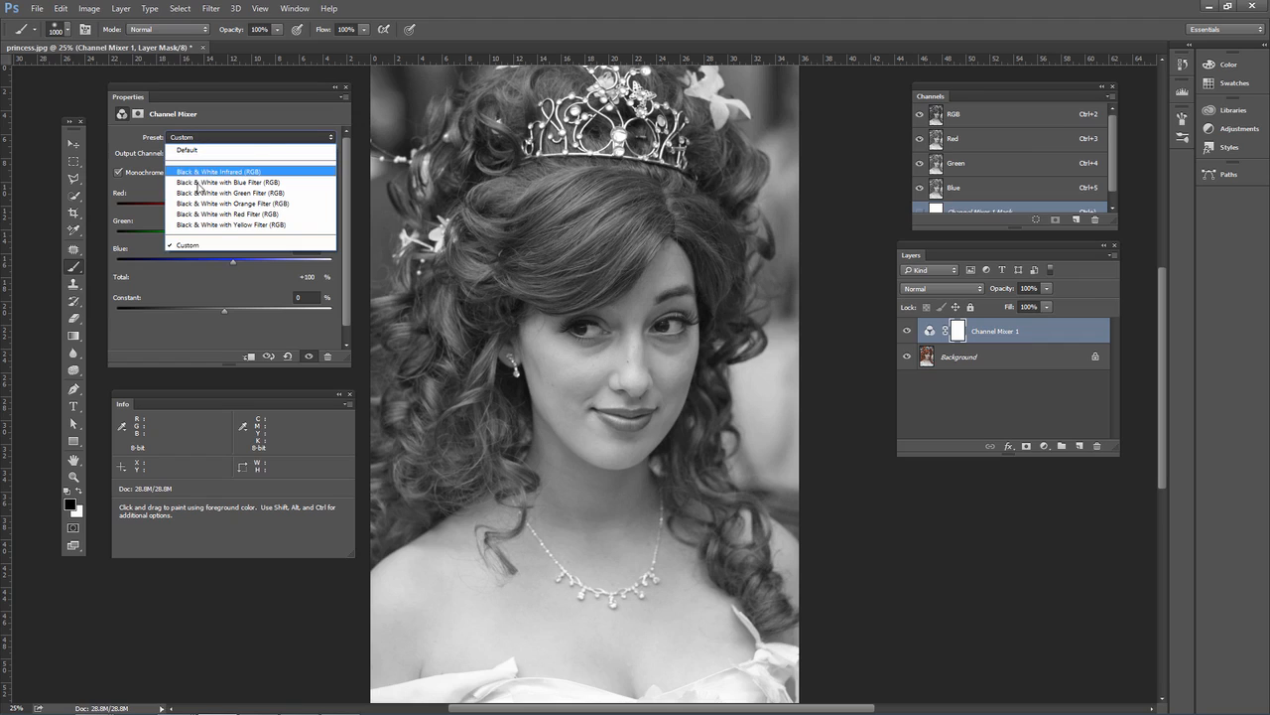
{"action": "left_click", "coordinate": [234, 117]}
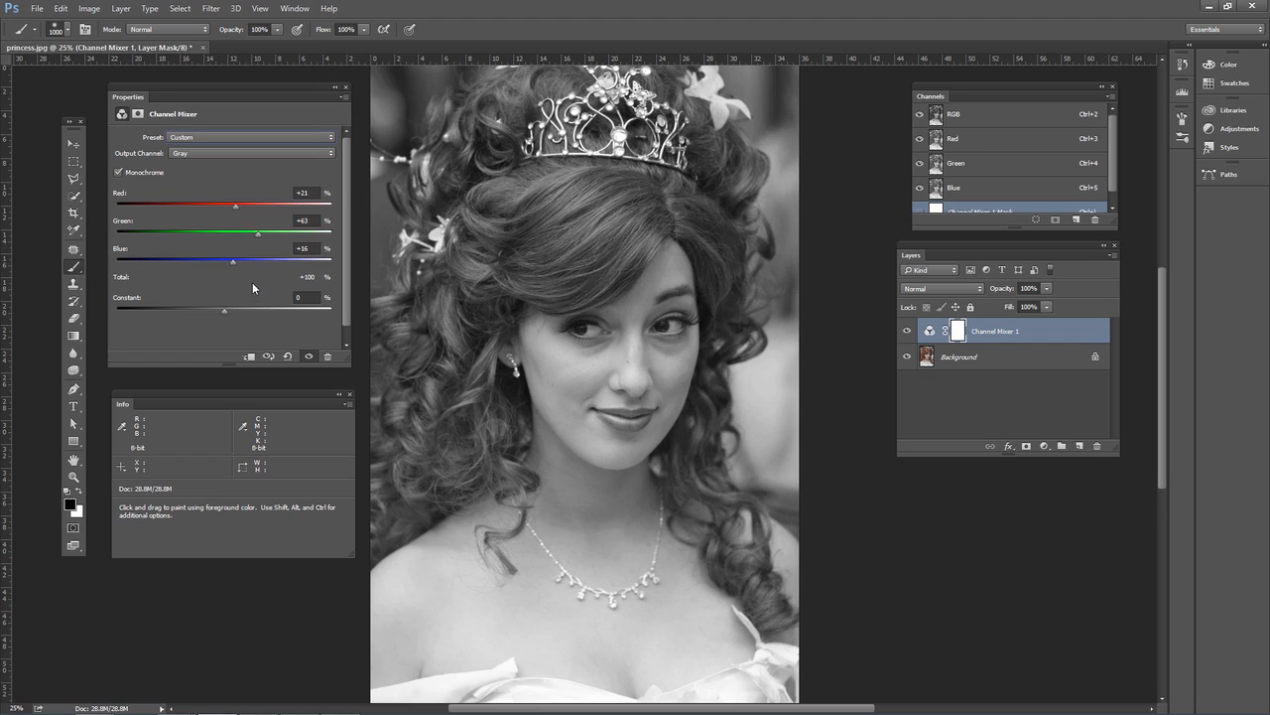
{"action": "left_click", "coordinate": [343, 97]}
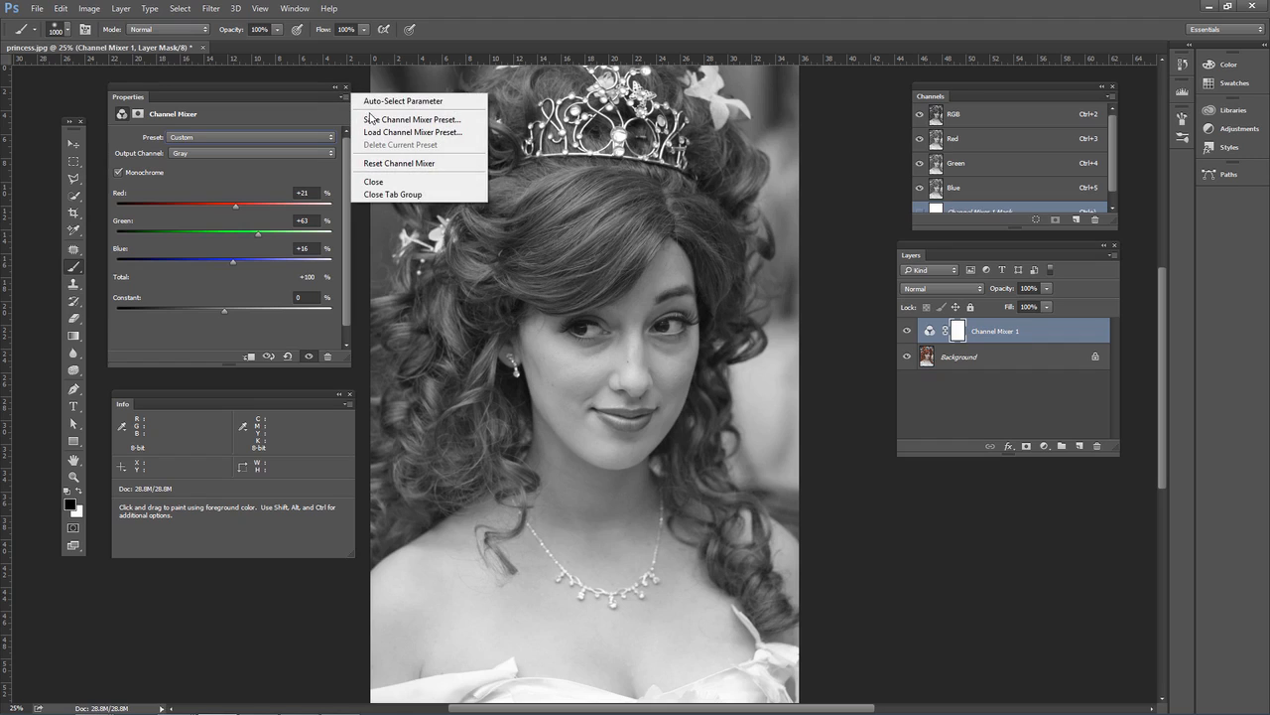
{"action": "left_click", "coordinate": [251, 117]}
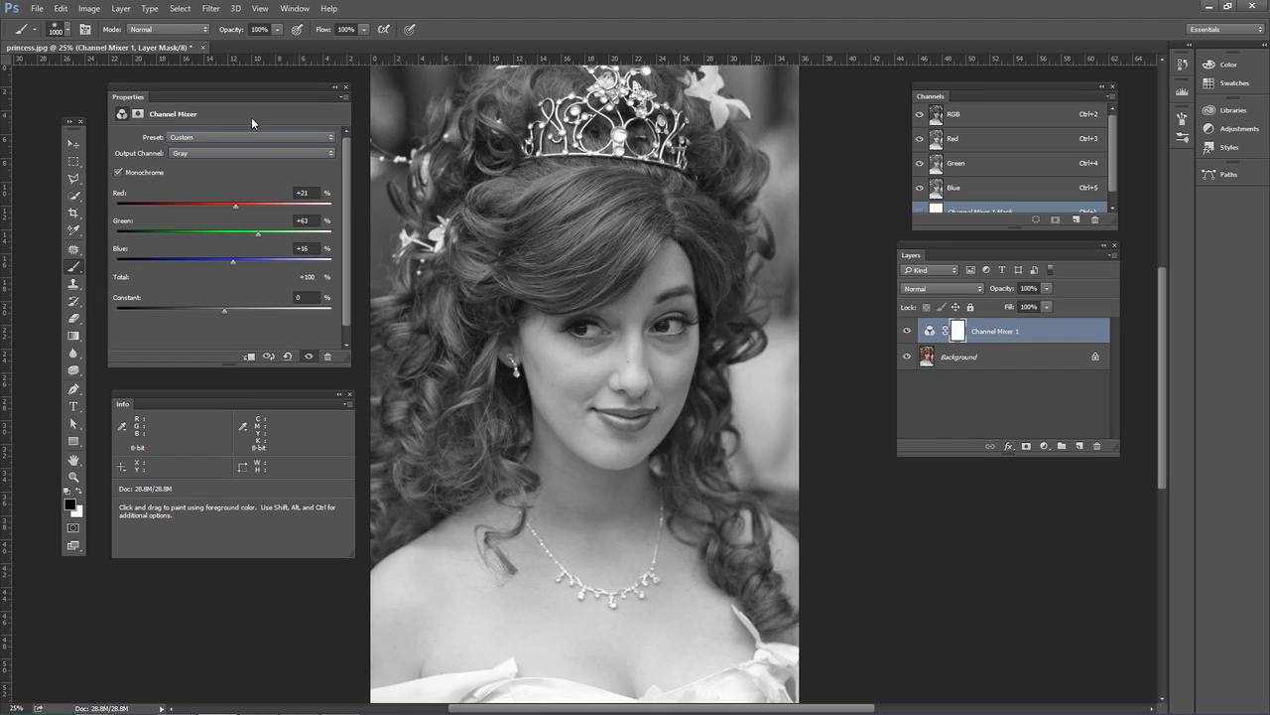
{"action": "left_click", "coordinate": [199, 136]}
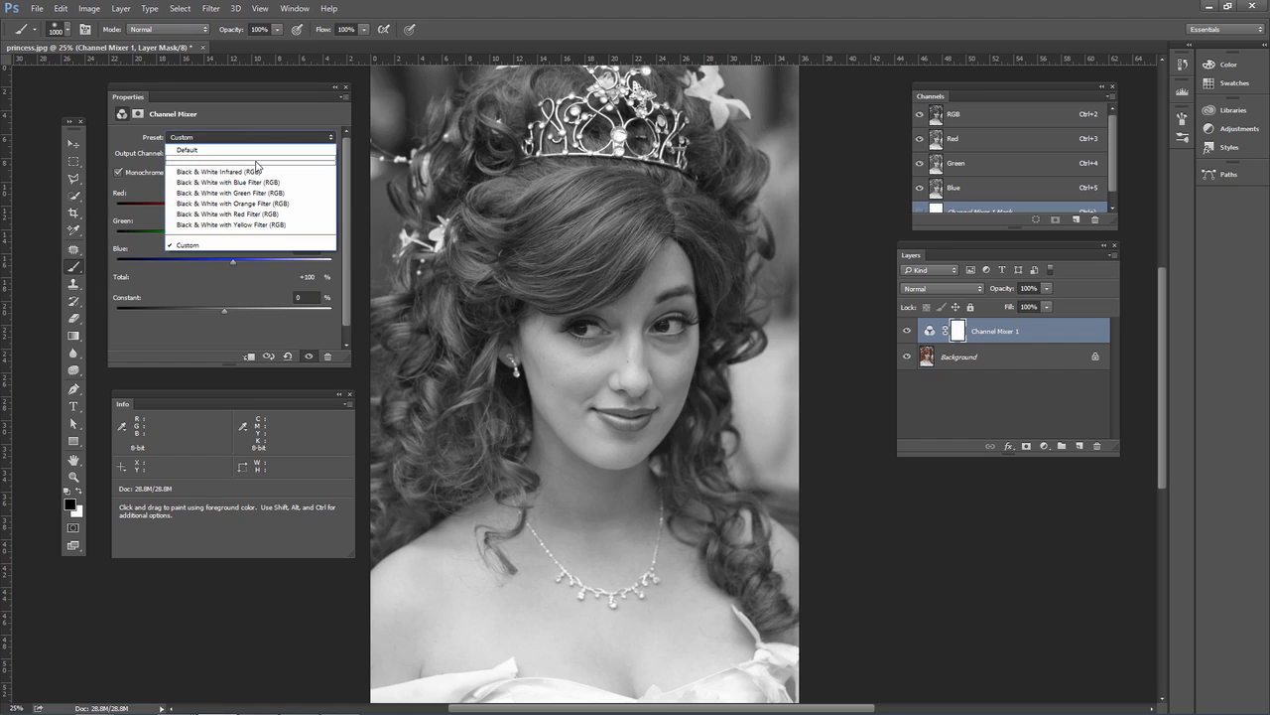
{"action": "left_click", "coordinate": [221, 128]}
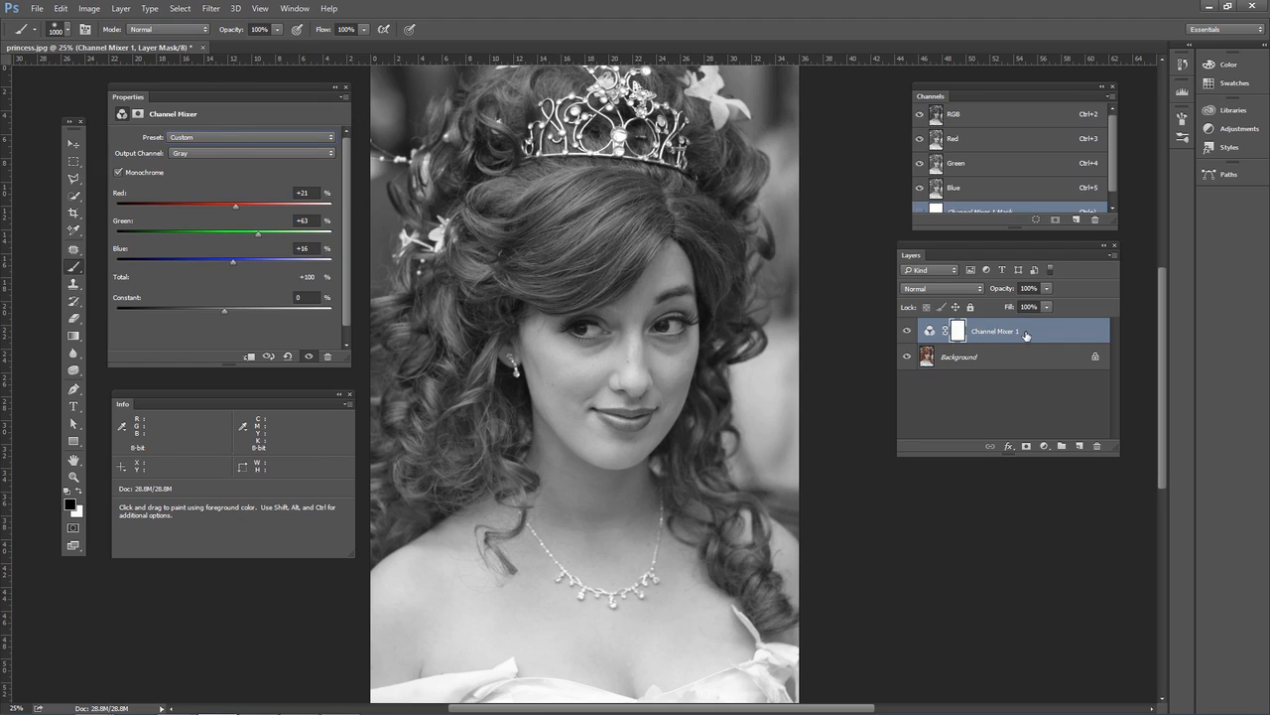
- Rename the Channel Mixer layer as hair and set a second Channel Mixer layer beneath it to red +29, green +18 and blue +54
{"action": "double_click", "coordinate": [991, 333]}
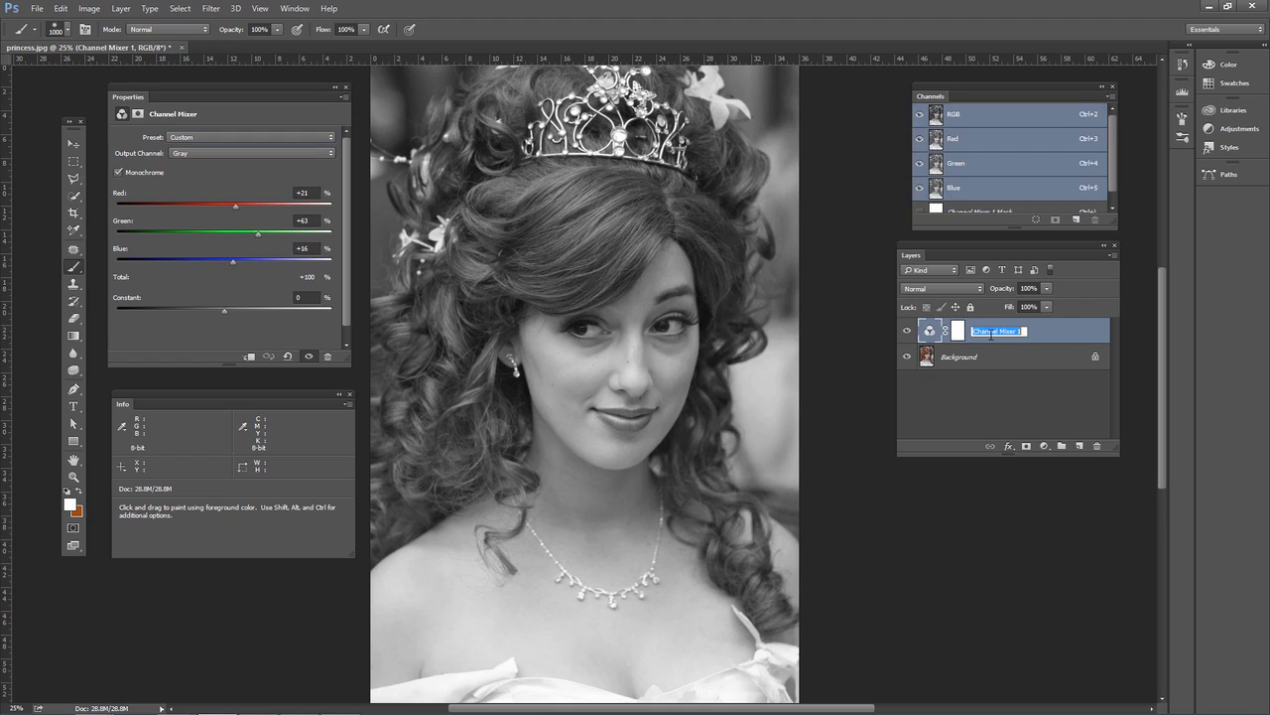
{"action": "type", "text": "hair"}
{"action": "key", "text": "Return"}
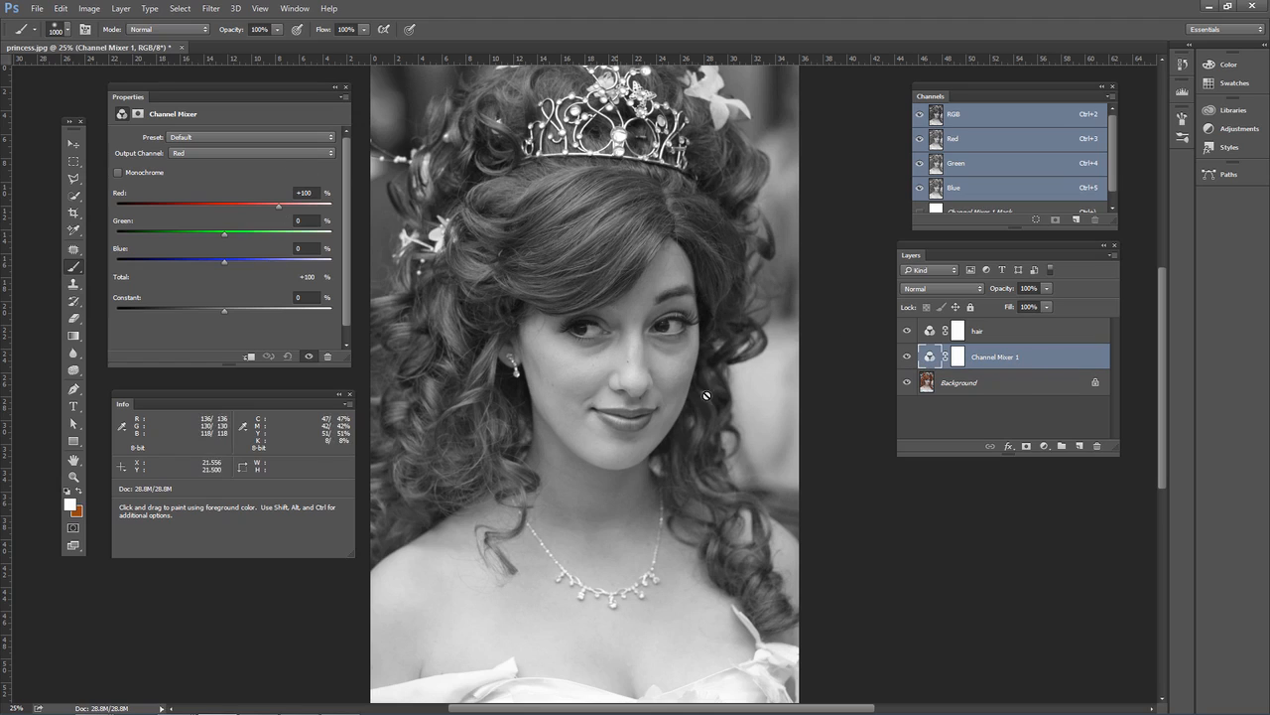
{"action": "left_click_drag", "start_coordinate": [278, 206], "coordinate": [253, 260]}
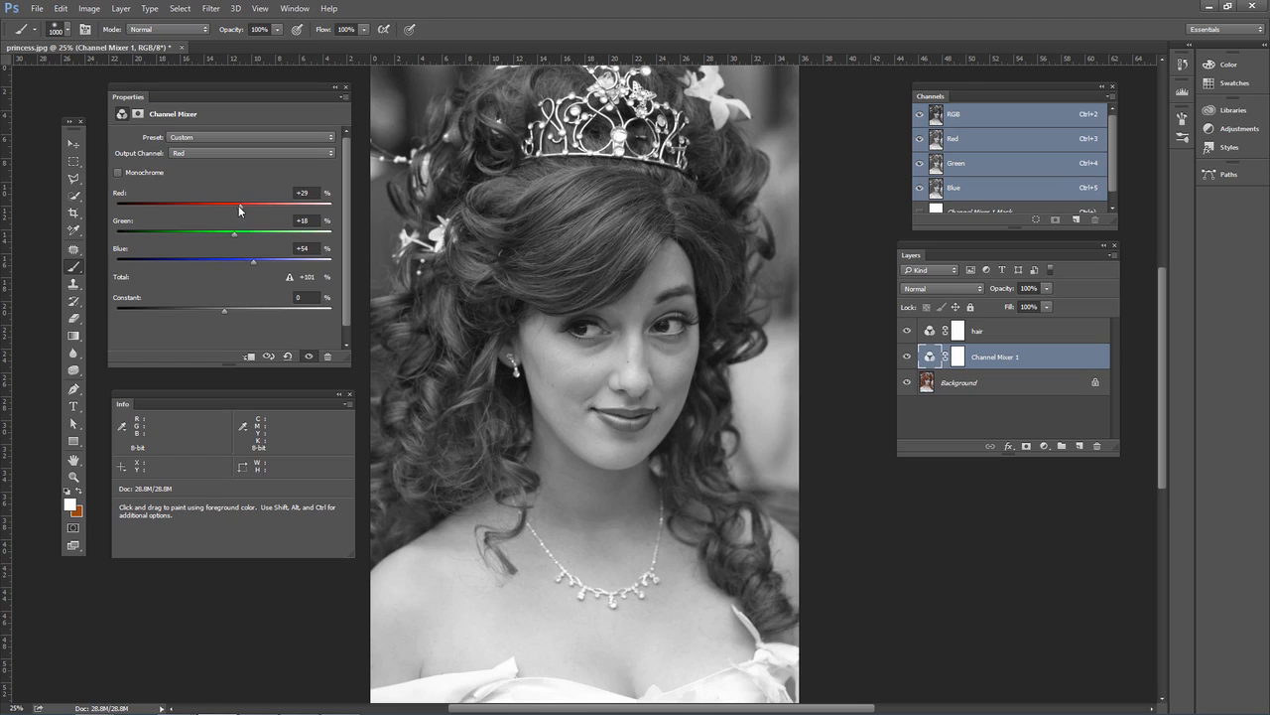
- Hide both Channel Mixer layers and compare the Background's red, green and blue channels, finishing on the RGB composite
{"action": "left_click", "coordinate": [974, 165]}
{"action": "left_click", "coordinate": [970, 120]}
{"action": "left_click", "coordinate": [967, 382]}
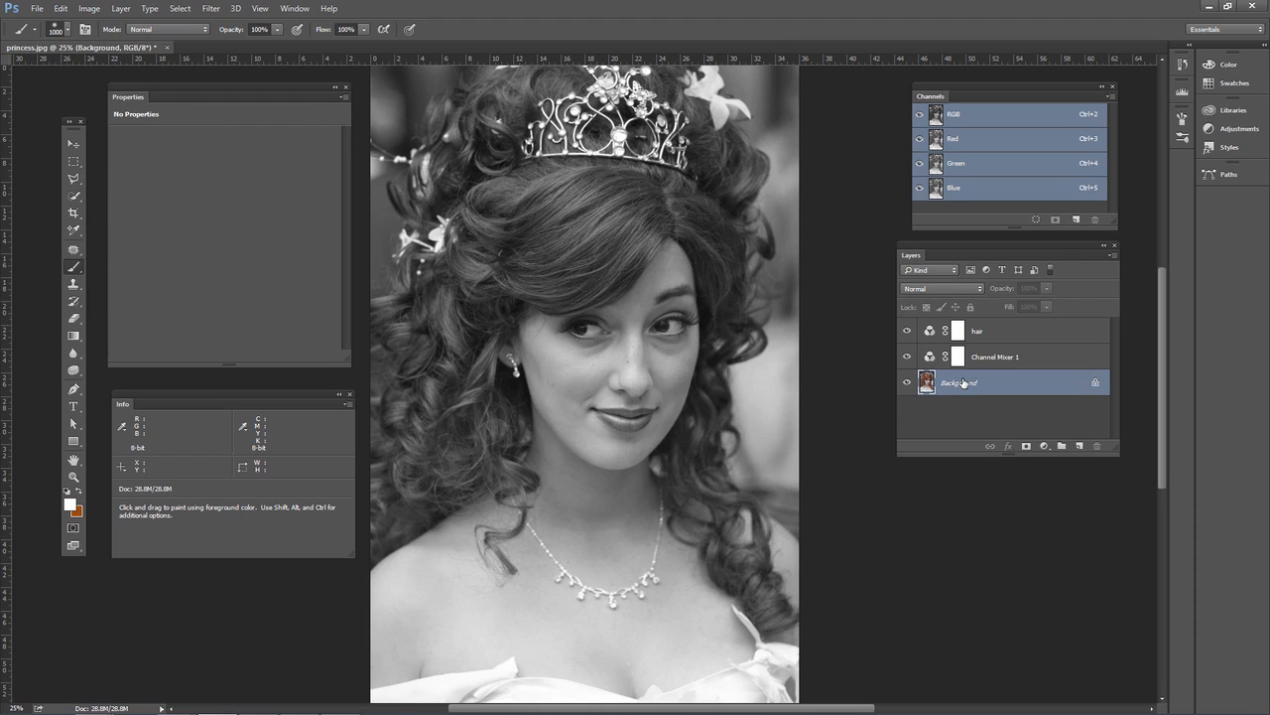
{"action": "left_click", "coordinate": [906, 331]}
{"action": "left_click", "coordinate": [905, 359]}
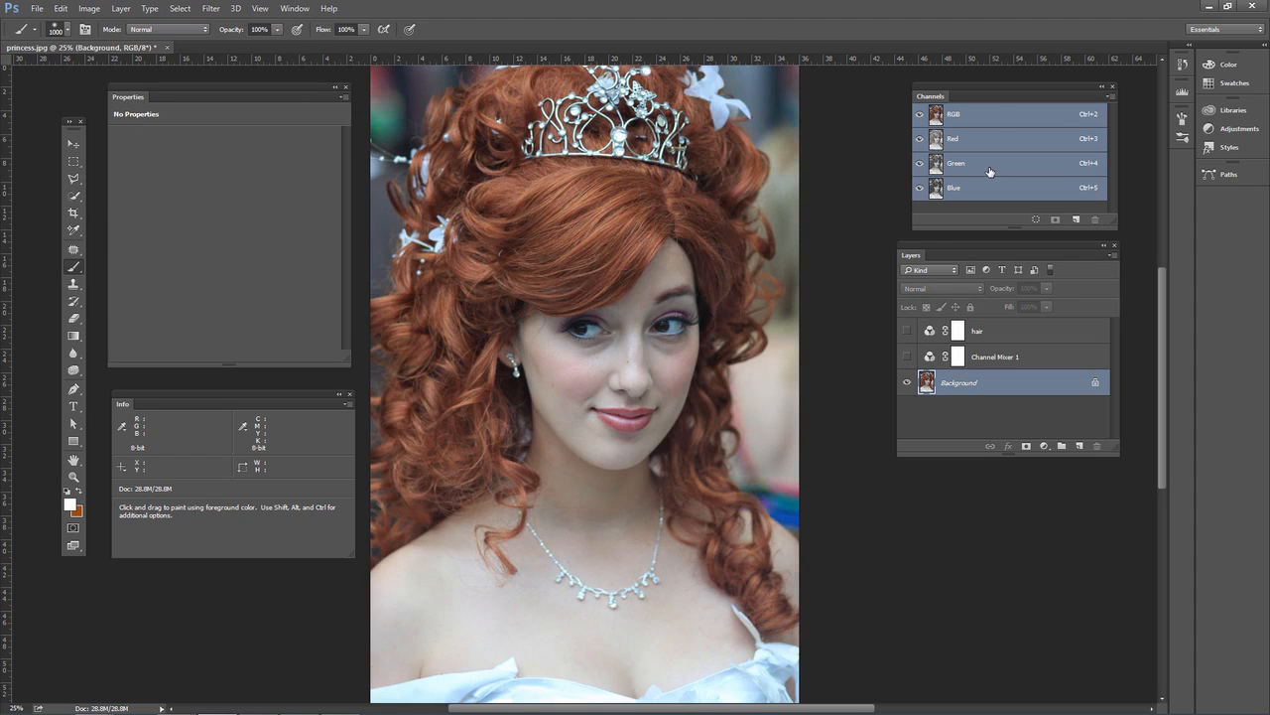
{"action": "left_click", "coordinate": [959, 139]}
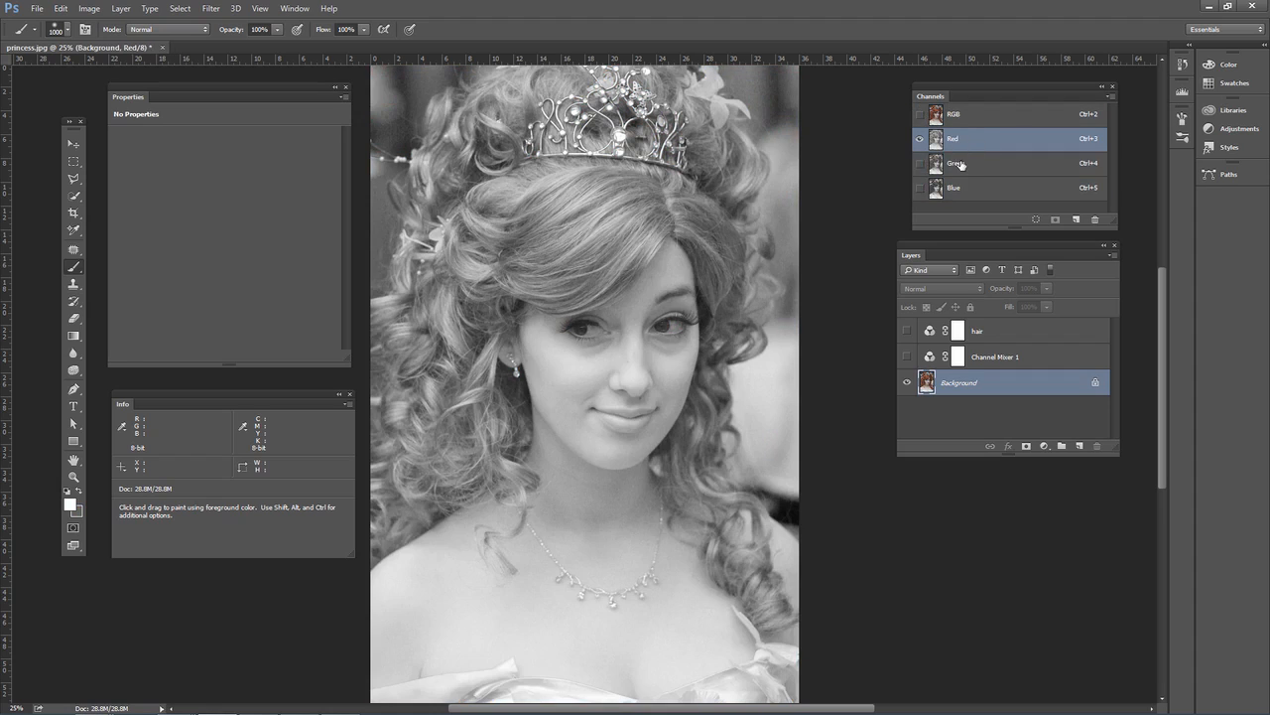
{"action": "left_click", "coordinate": [960, 164]}
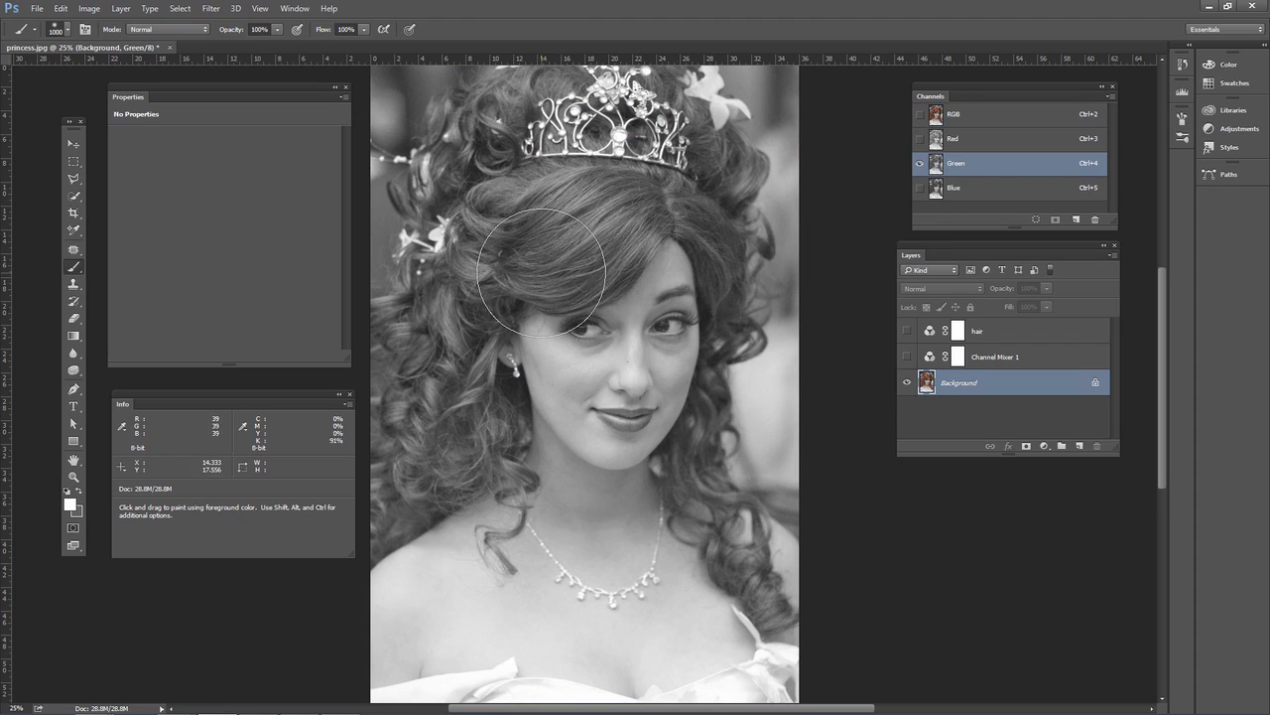
{"action": "left_click", "coordinate": [952, 188]}
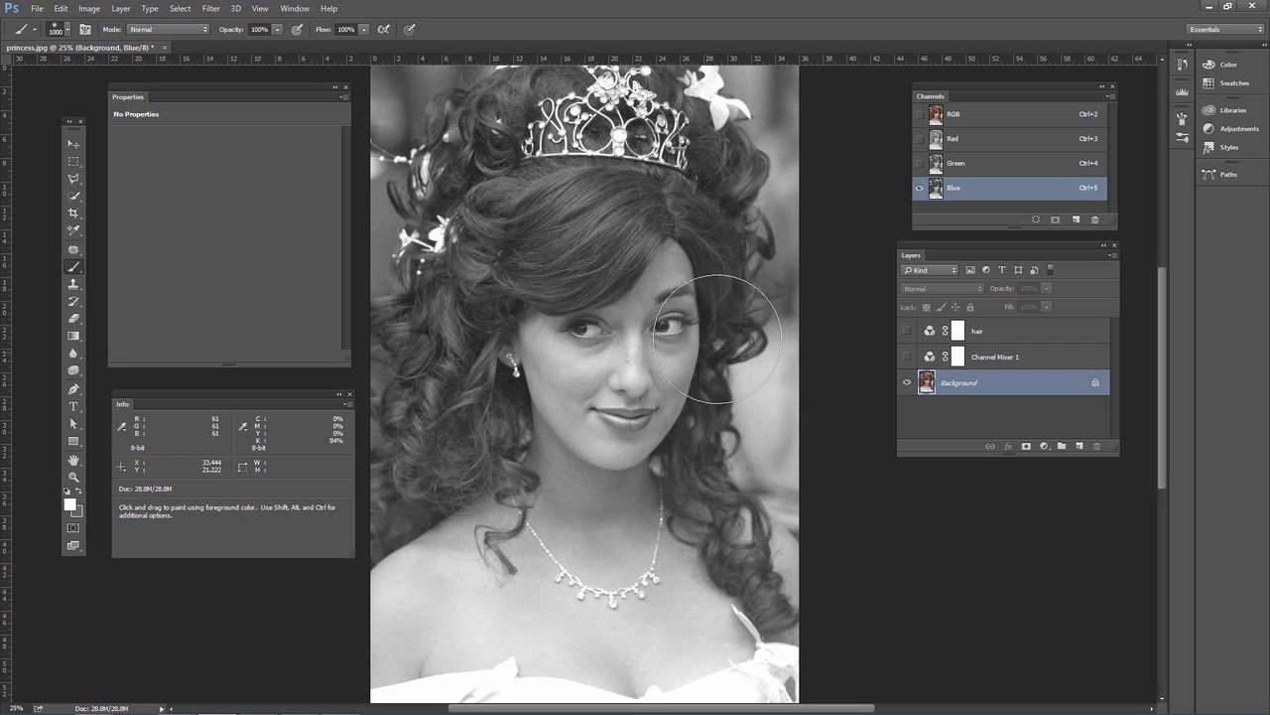
{"action": "left_click", "coordinate": [1008, 115]}
- Set the hair layer's channel mix to red 0, green 100 and blue 0, and make the layer visible
{"action": "left_click", "coordinate": [993, 331]}
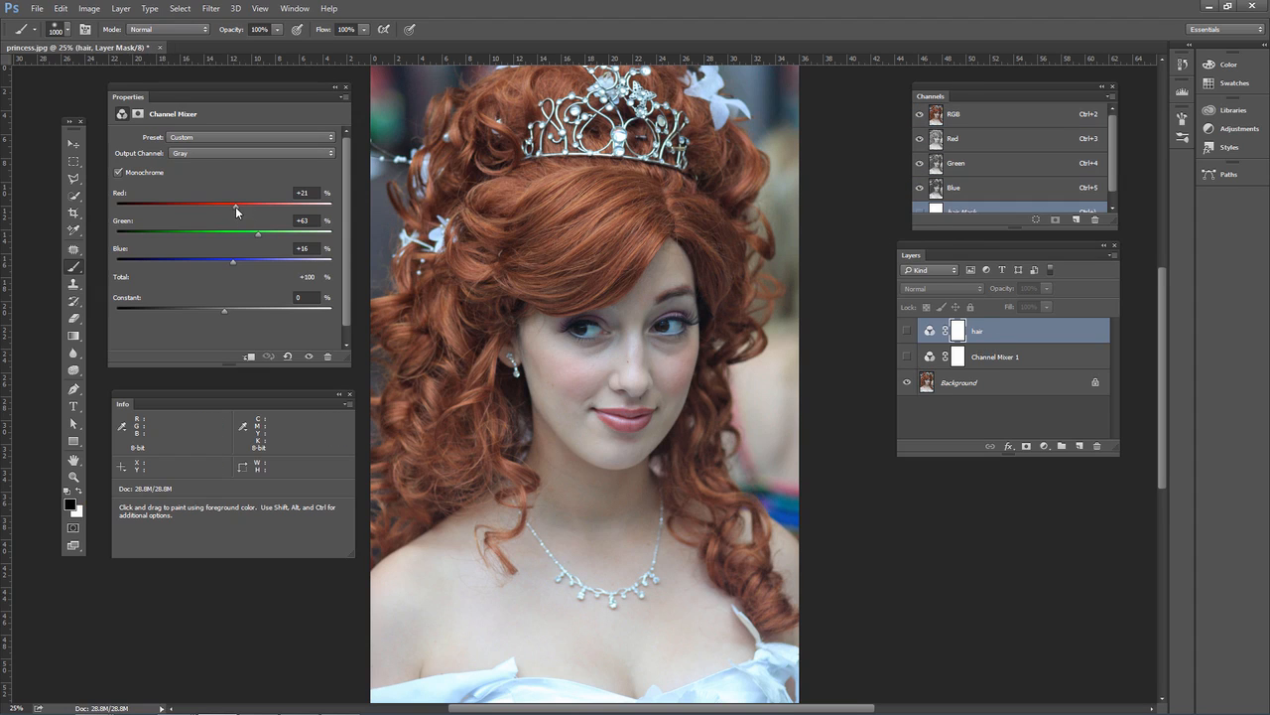
{"action": "left_click_drag", "start_coordinate": [258, 235], "coordinate": [355, 244]}
{"action": "left_click_drag", "start_coordinate": [264, 235], "coordinate": [205, 212]}
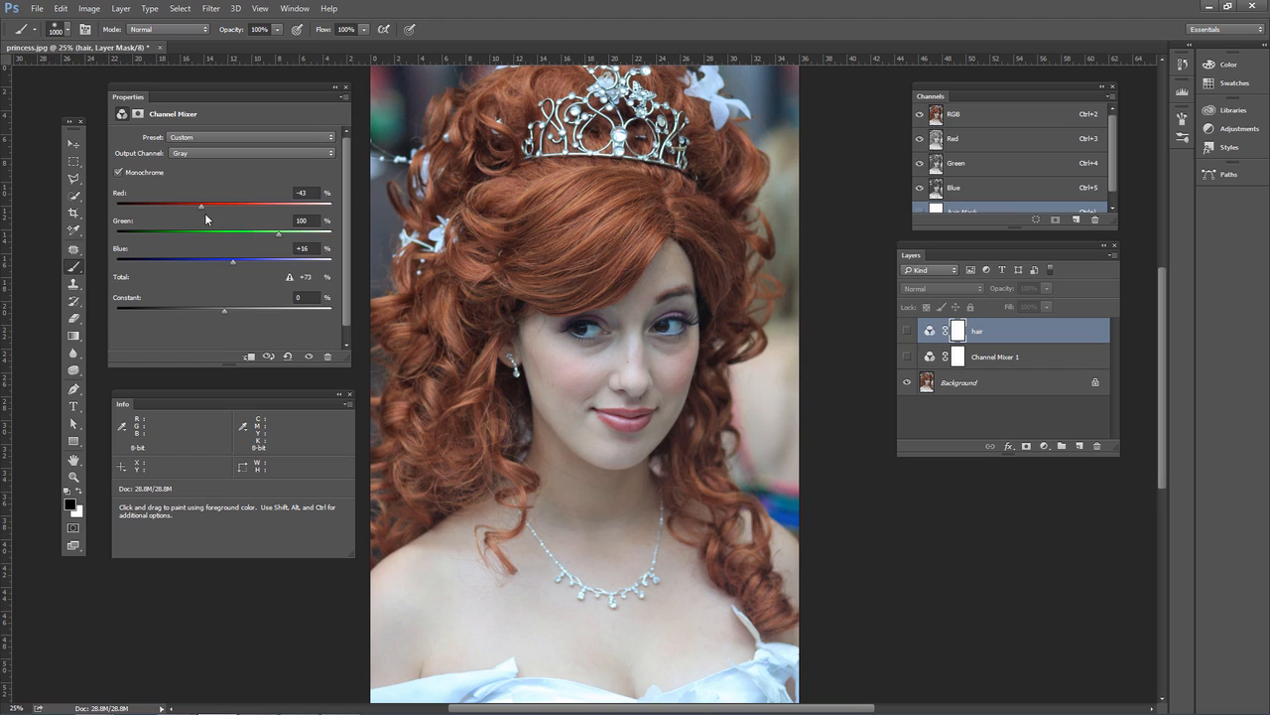
{"action": "left_click", "coordinate": [308, 192]}
{"action": "type", "text": "0"}
{"action": "key", "text": "Tab"}
{"action": "key", "text": "Tab"}
{"action": "type", "text": "0"}
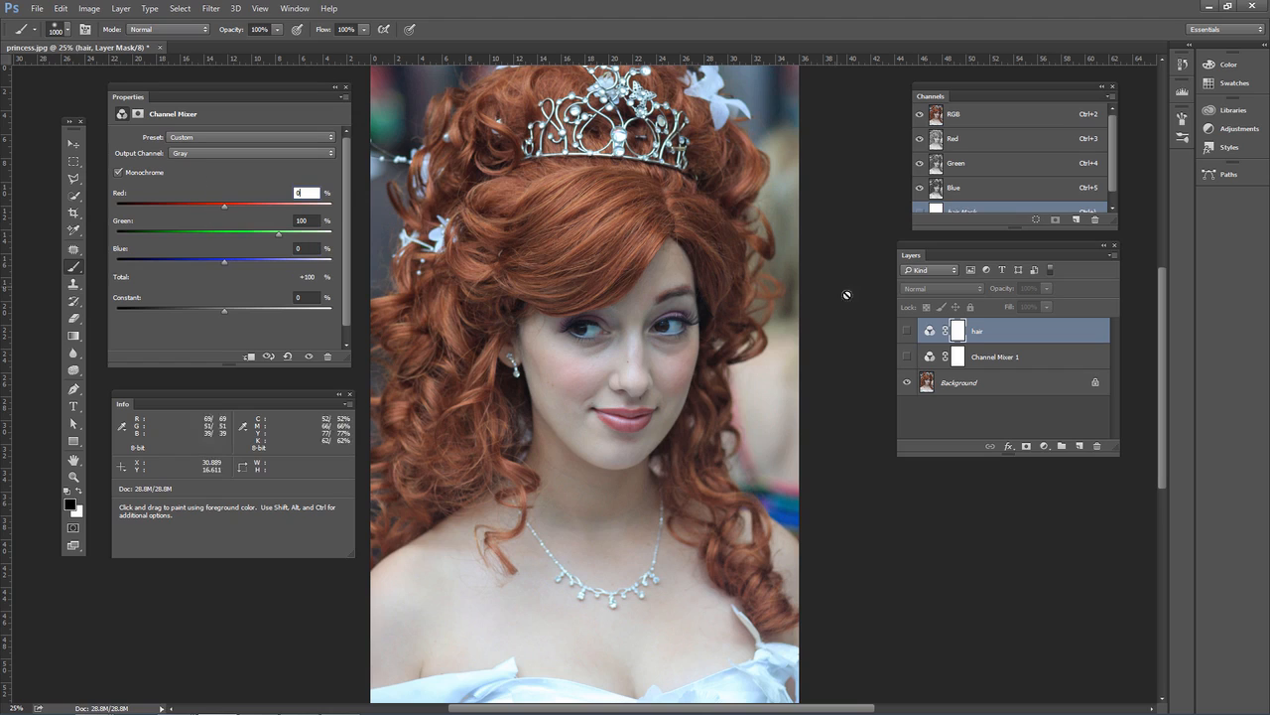
{"action": "left_click", "coordinate": [906, 332]}
- Rename the lower Channel Mixer layer as skin tone
{"action": "left_click", "coordinate": [963, 359]}
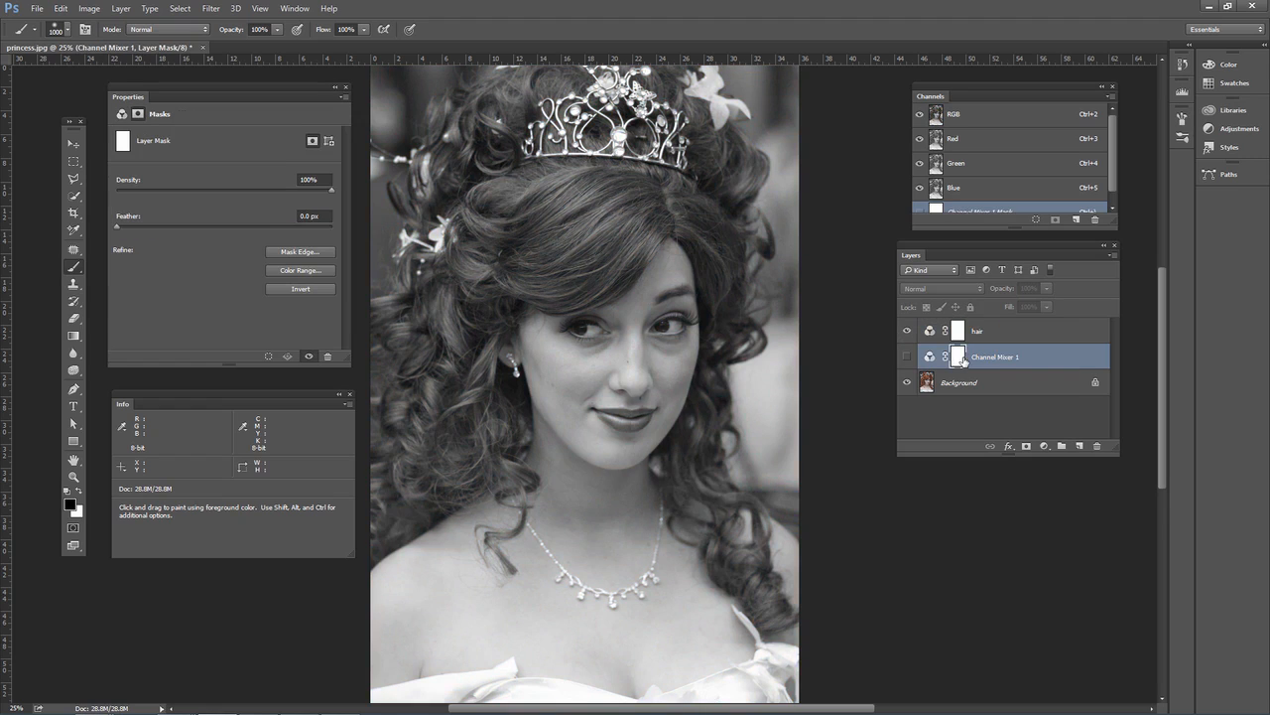
{"action": "double_click", "coordinate": [986, 359]}
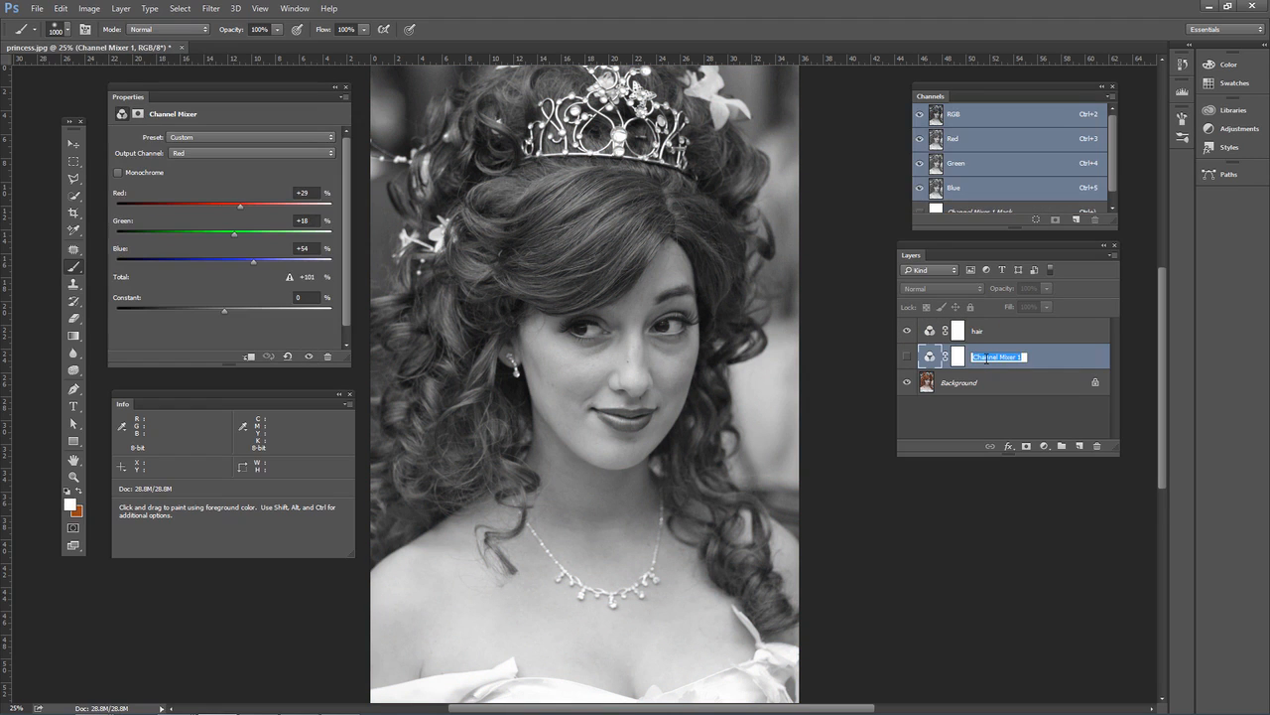
{"action": "type", "text": "skin tone"}
{"action": "key", "text": "Return"}
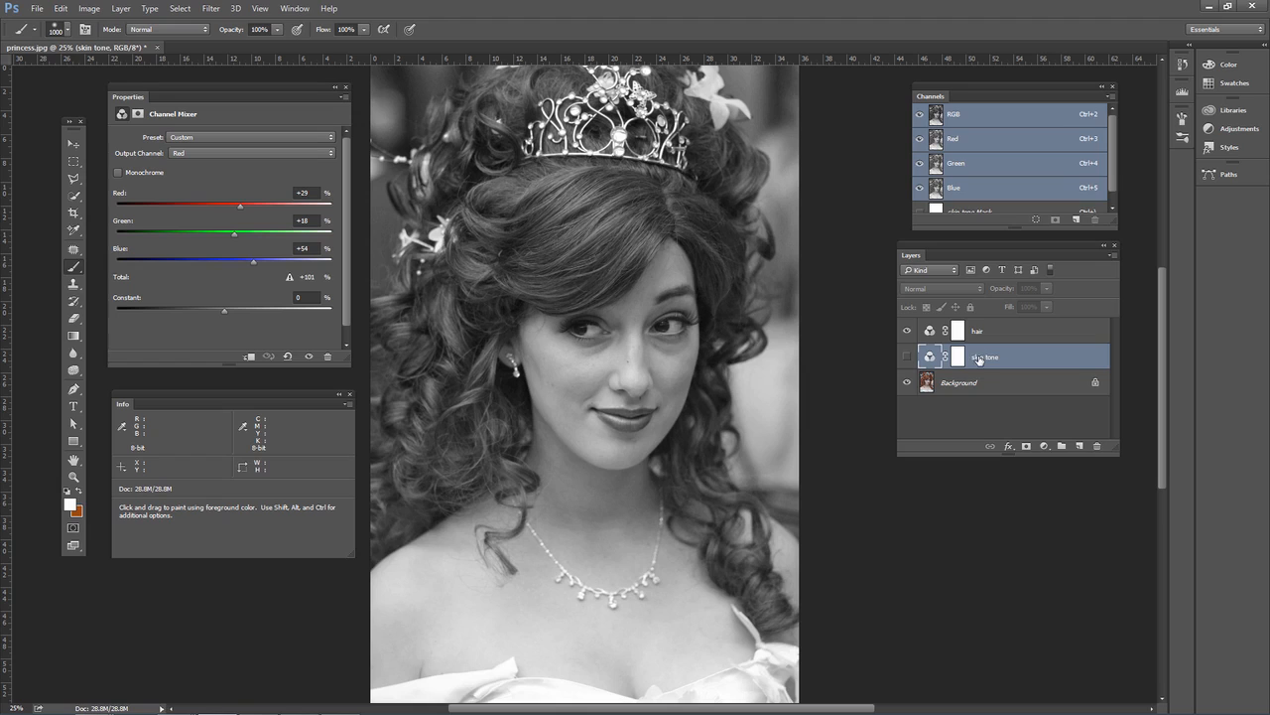
- Show the skin tone layer and set its red output channel's mix to red 0, green 0 and blue 100
{"action": "left_click", "coordinate": [907, 359]}
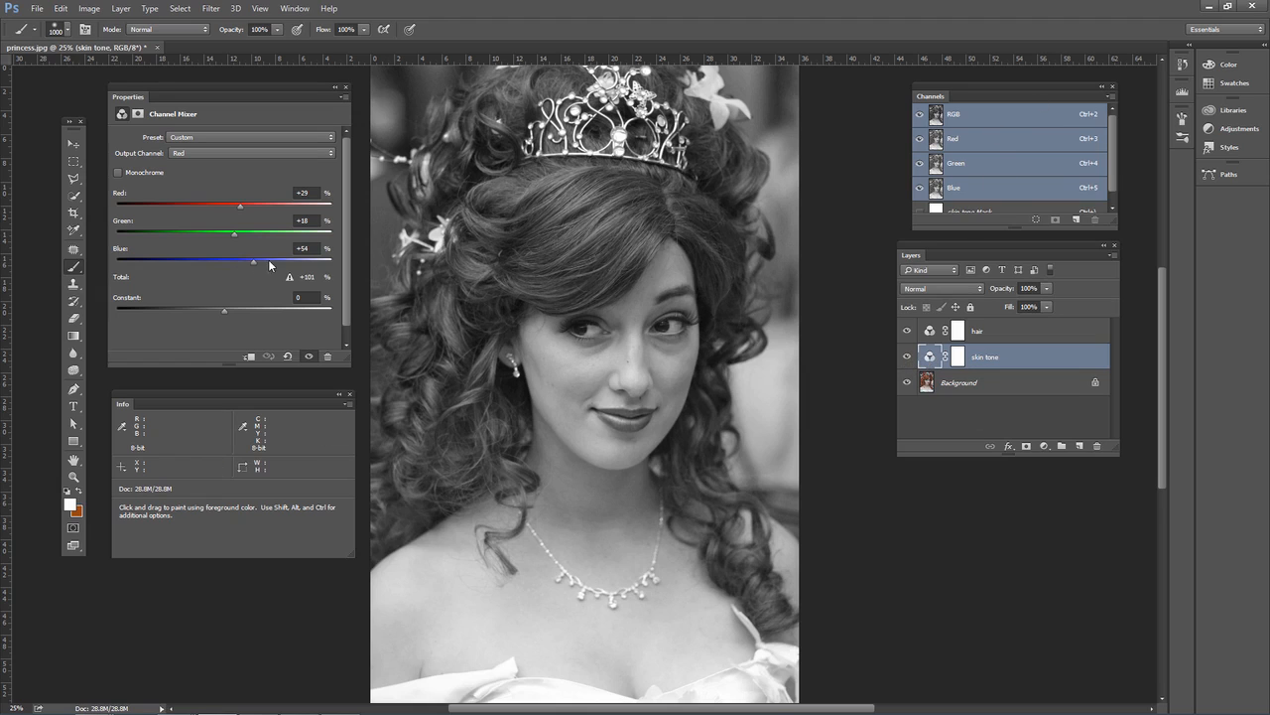
{"action": "left_click_drag", "start_coordinate": [311, 248], "coordinate": [210, 236]}
{"action": "type", "text": "100"}
{"action": "left_click_drag", "start_coordinate": [308, 193], "coordinate": [295, 193]}
{"action": "type", "text": "0"}
{"action": "key", "text": "Tab"}
{"action": "type", "text": "0"}
{"action": "left_click", "coordinate": [303, 193]}
- Compare the two layers' mixer settings, then paint black on the hair layer's mask over the forehead and eye with a 400 px brush
{"action": "left_click", "coordinate": [927, 341]}
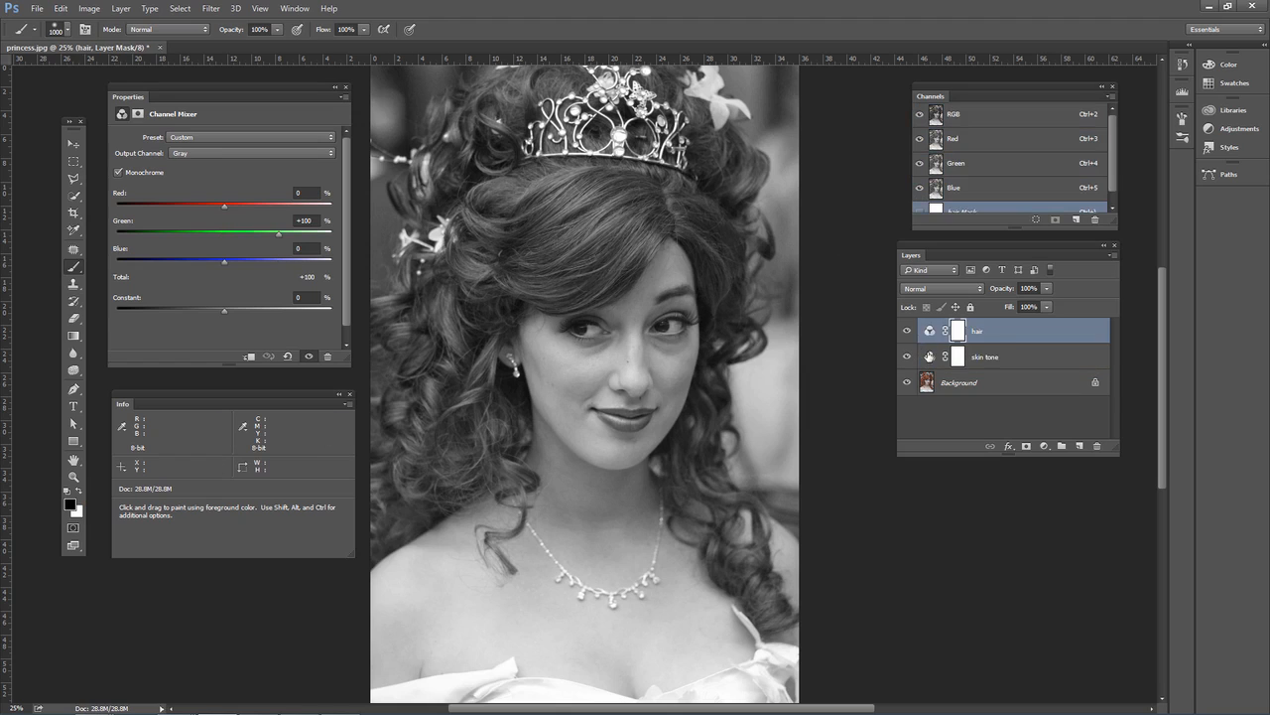
{"action": "left_click", "coordinate": [929, 356]}
{"action": "left_click", "coordinate": [931, 330]}
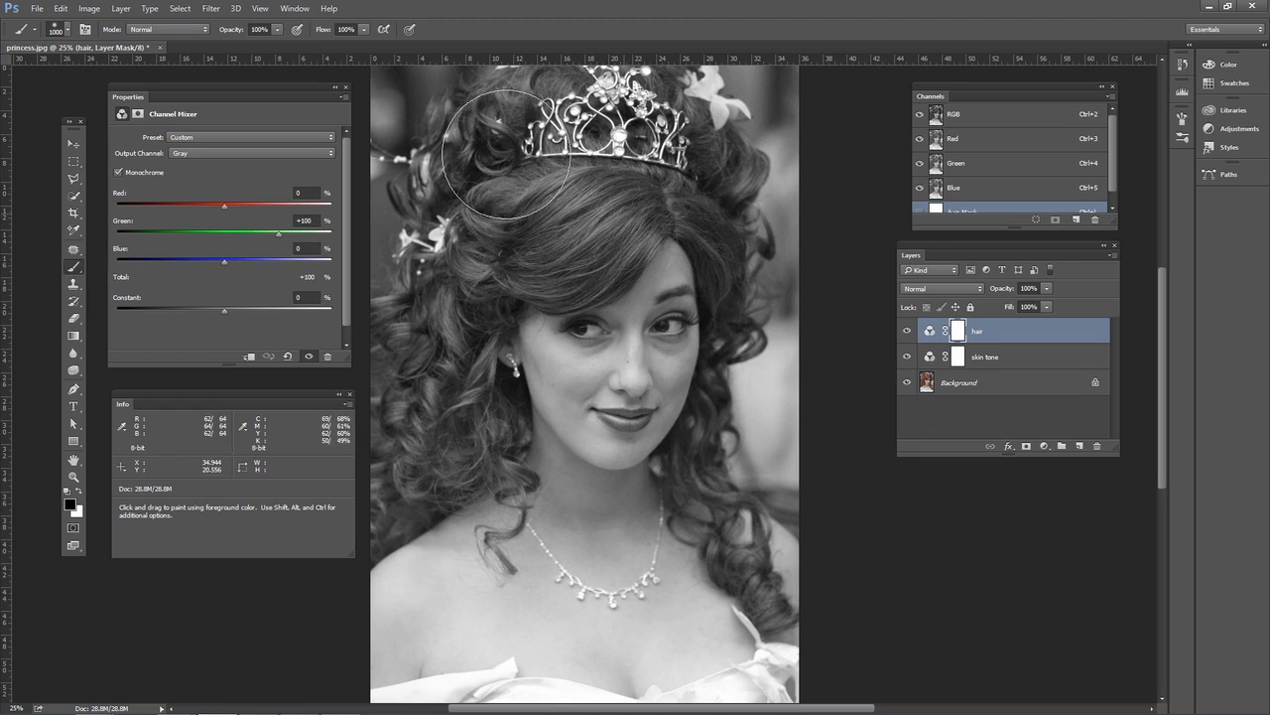
{"action": "left_click", "coordinate": [929, 357]}
{"action": "left_click", "coordinate": [930, 332]}
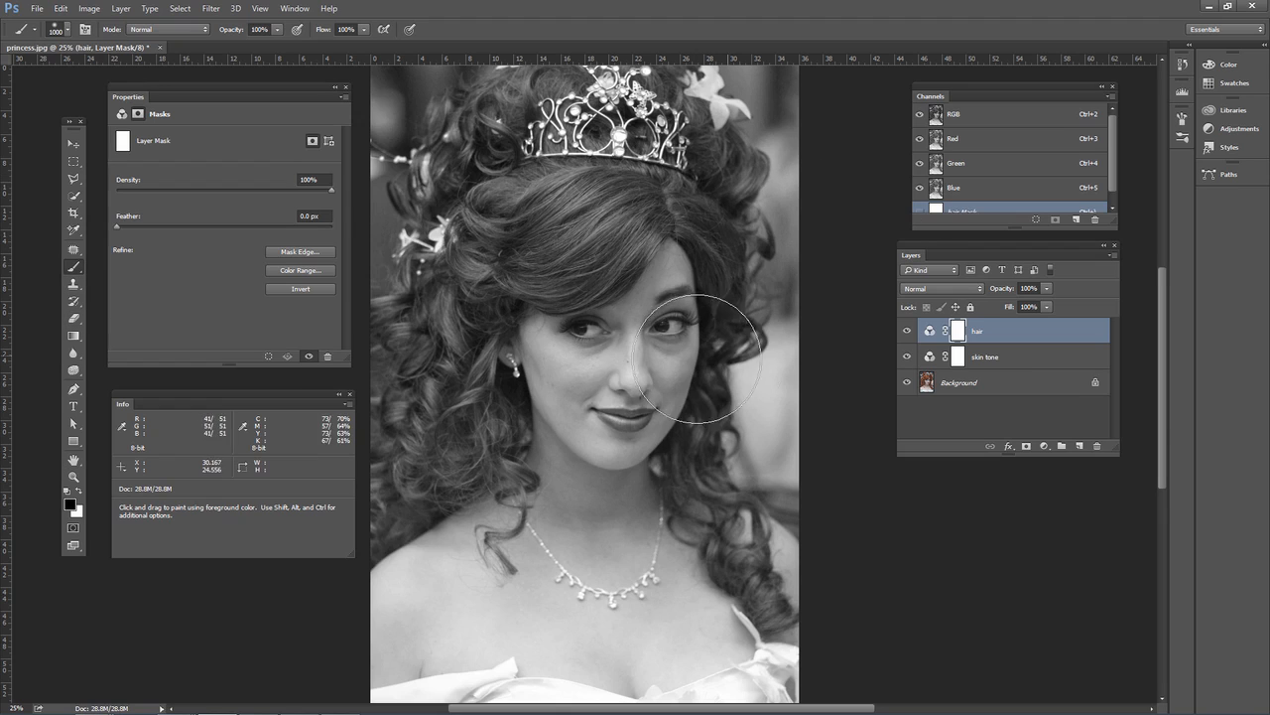
{"action": "key", "text": "["}
{"action": "key", "text": "["}
{"action": "key", "text": "["}
{"action": "key", "text": "["}
{"action": "key", "text": "["}
{"action": "key", "text": "["}
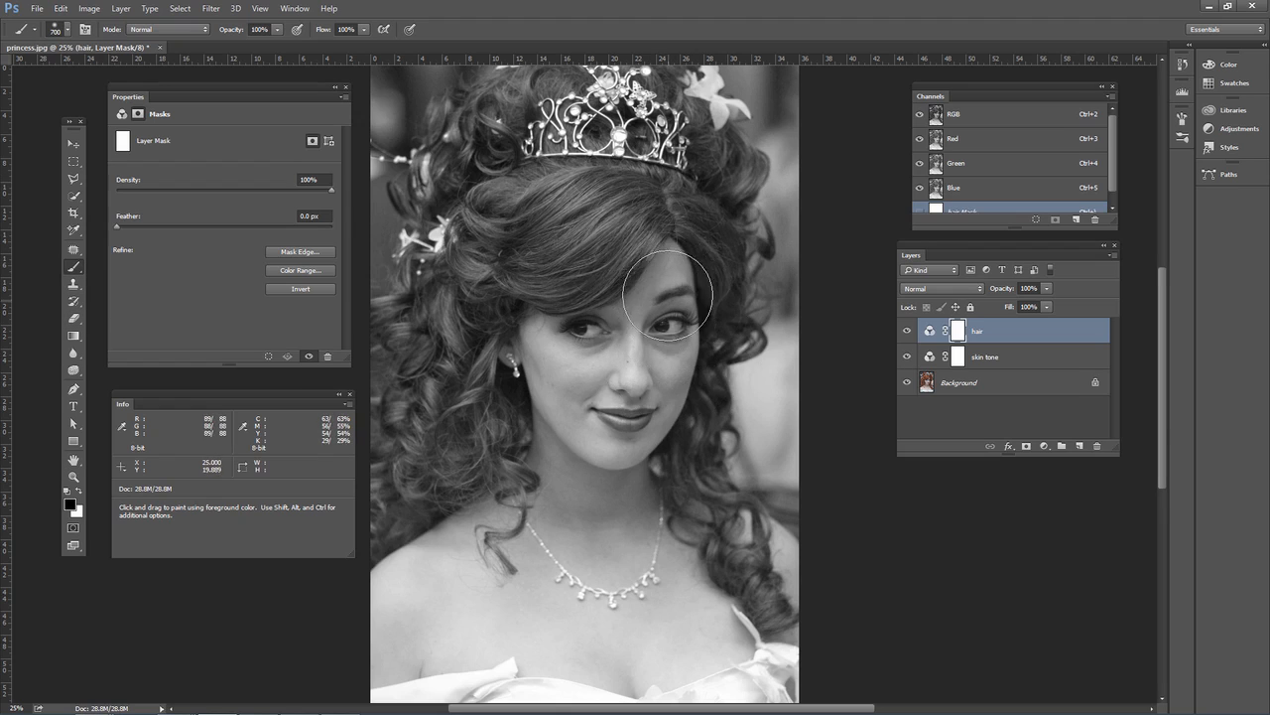
{"action": "mouse_move", "coordinate": [666, 271]}
{"action": "left_mouse_down"}
{"action": "mouse_move", "coordinate": [663, 340]}
{"action": "mouse_move", "coordinate": [642, 330]}
{"action": "left_mouse_up"}
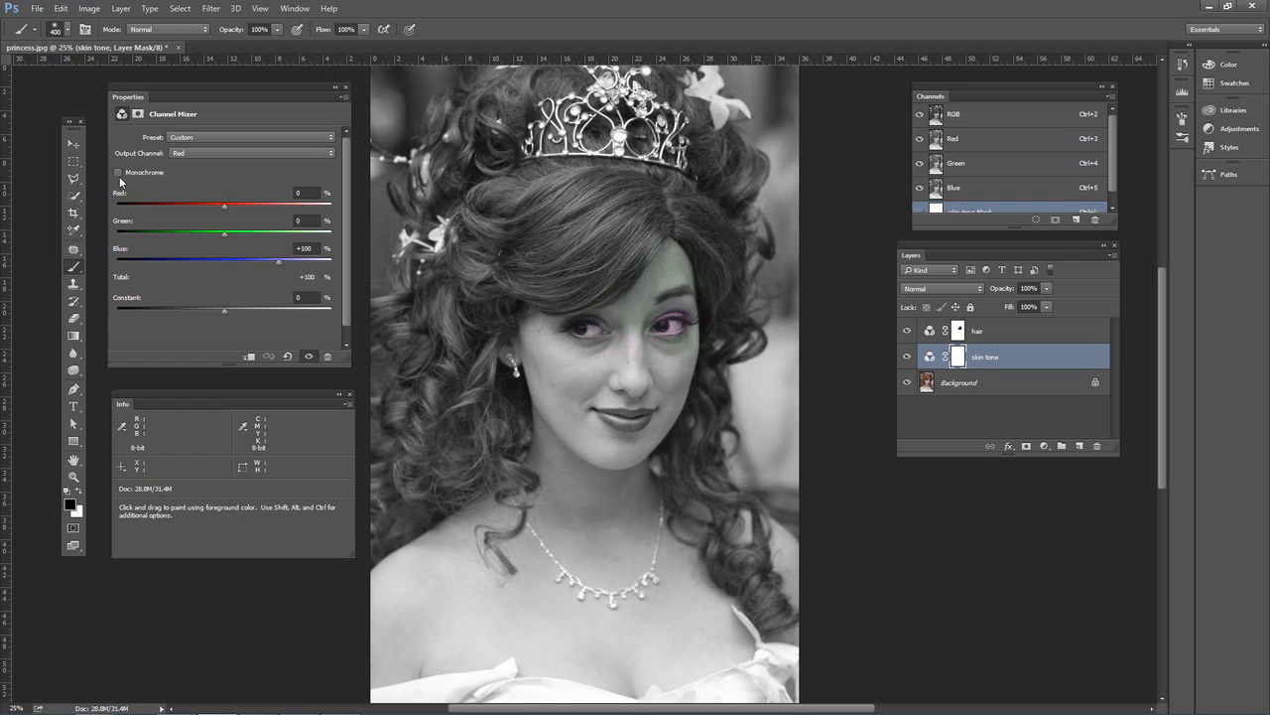
- Make the skin tone layer's Channel Mixer monochrome and set its mix to red 0, green 0 and blue 100
{"action": "left_click", "coordinate": [119, 173]}
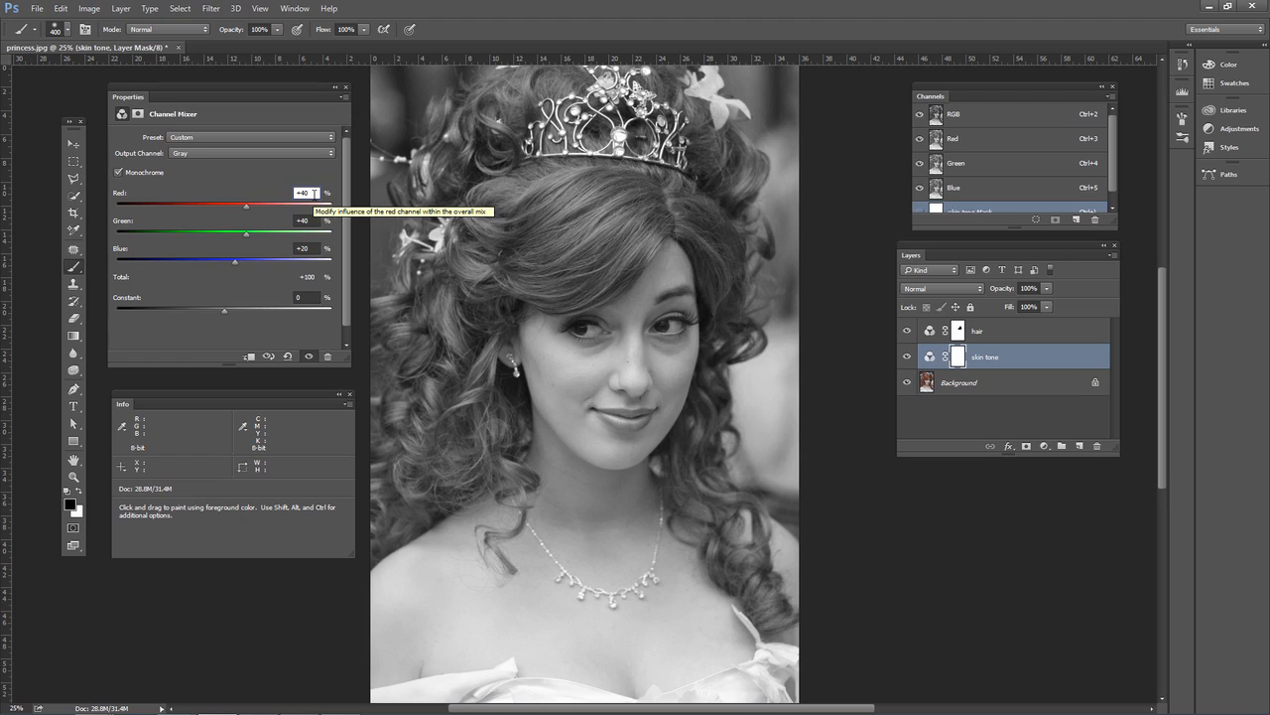
{"action": "type", "text": "0"}
{"action": "key", "text": "Tab"}
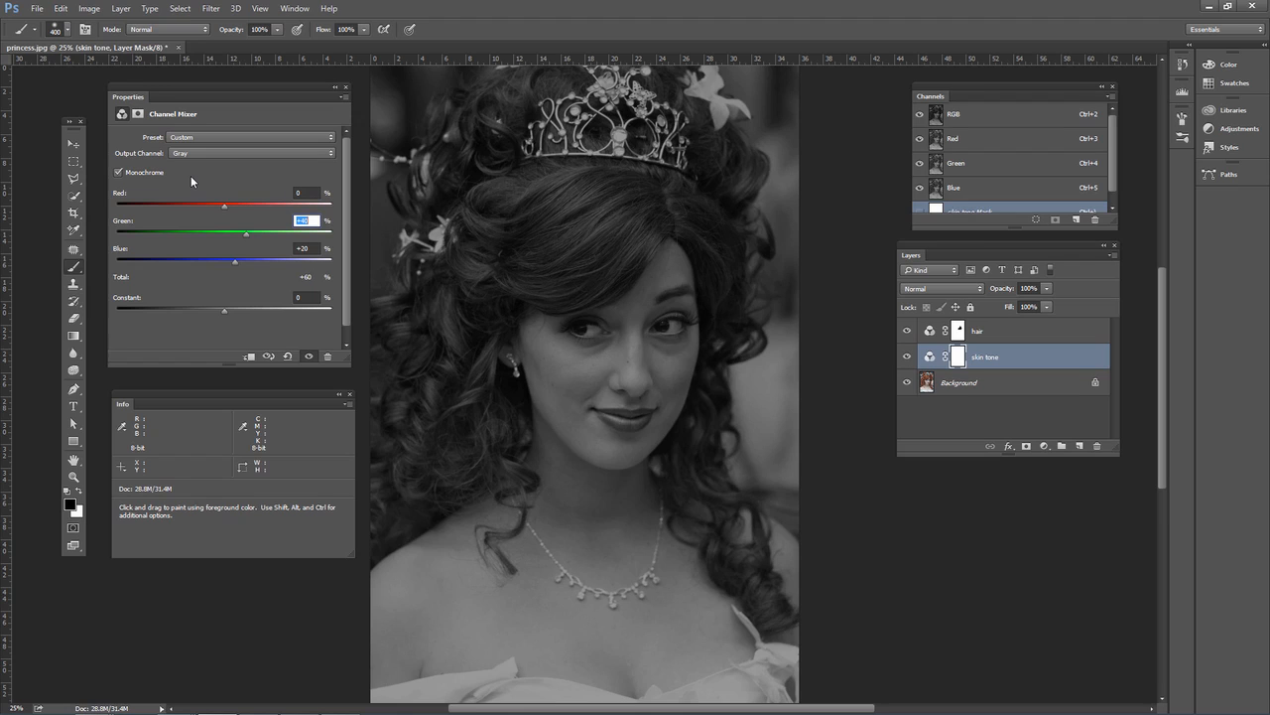
{"action": "type", "text": "0"}
{"action": "key", "text": "Tab"}
{"action": "type", "text": "100"}
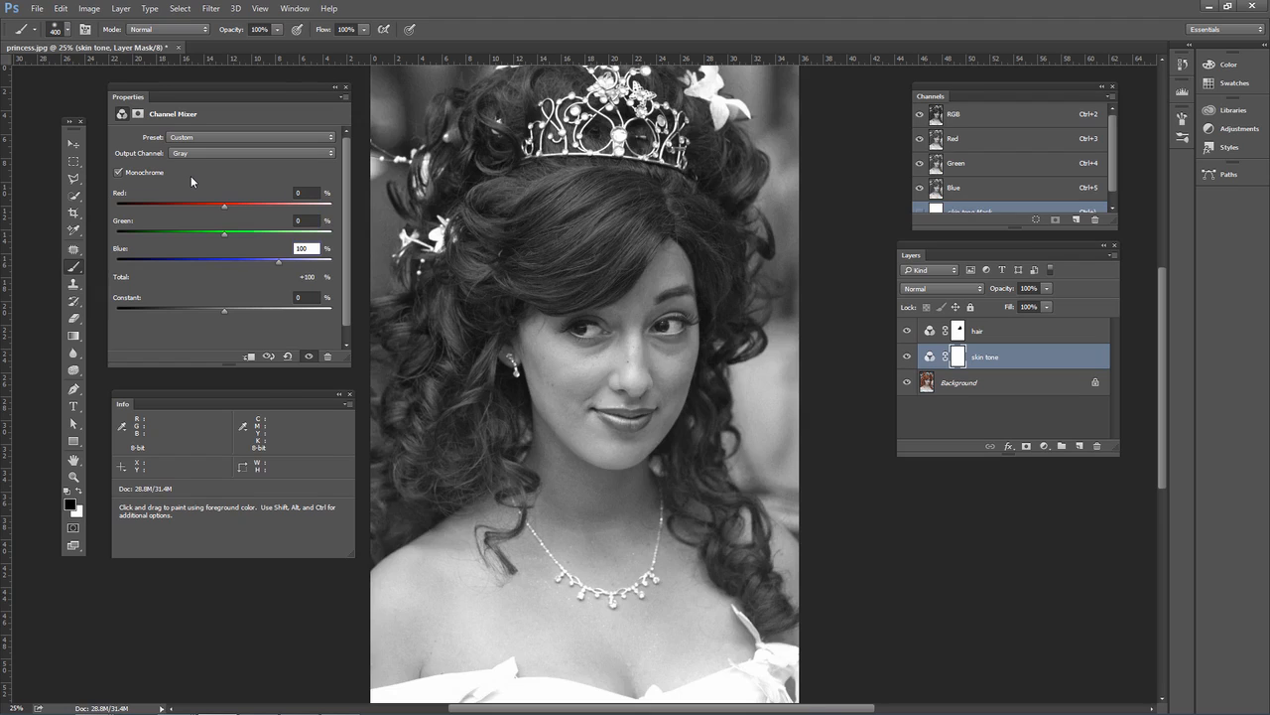
{"action": "left_click", "coordinate": [299, 195]}
- Paint black on the hair layer's mask over the face, neck, shoulders and dress, enlarging the brush to 800 px
{"action": "left_click", "coordinate": [925, 331]}
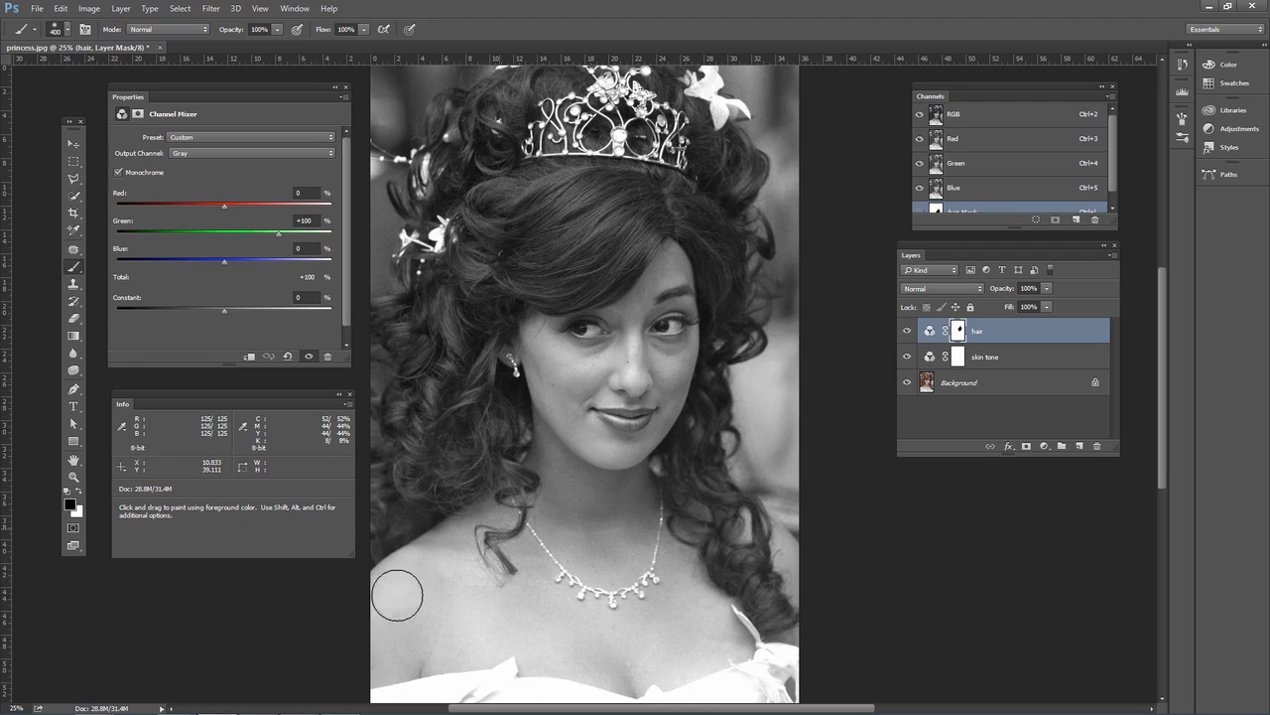
{"action": "mouse_move", "coordinate": [435, 680]}
{"action": "left_mouse_down"}
{"action": "mouse_move", "coordinate": [505, 633]}
{"action": "mouse_move", "coordinate": [561, 567]}
{"action": "mouse_move", "coordinate": [591, 438]}
{"action": "mouse_move", "coordinate": [611, 535]}
{"action": "left_mouse_up"}
{"action": "key", "text": "bracketright"}
{"action": "key", "text": "bracketright"}
{"action": "key", "text": "bracketright"}
{"action": "key", "text": "bracketright"}
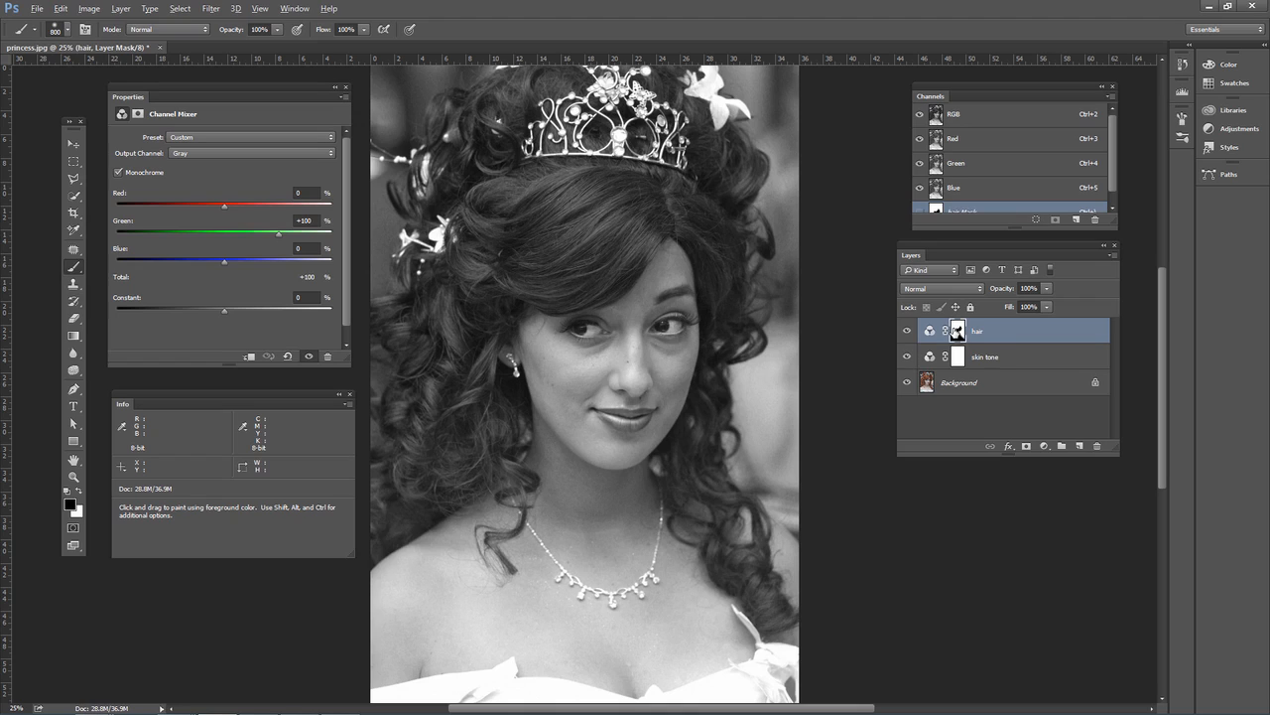
- Replace the skin tone layer's mask with an inverted copy of the hair mask and paint it white along the coloured hair edges
{"action": "left_click_drag", "start_coordinate": [958, 330], "coordinate": [959, 357]}
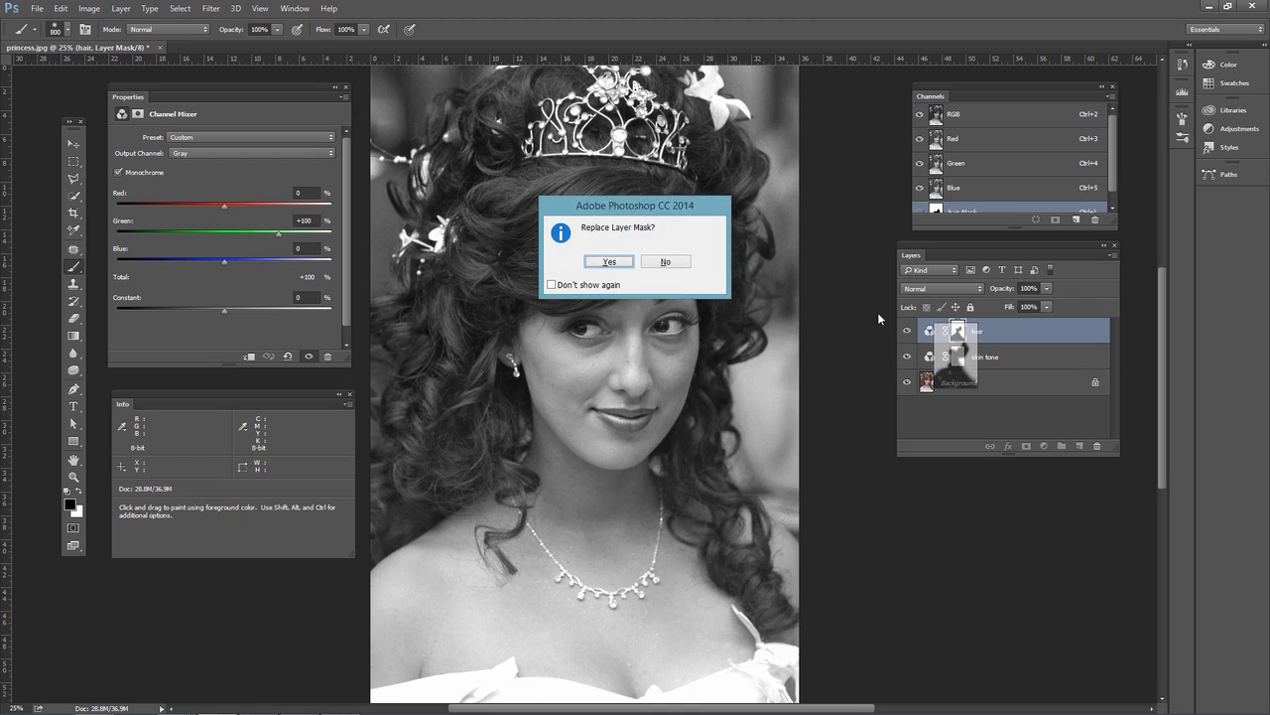
{"action": "left_click", "coordinate": [609, 263]}
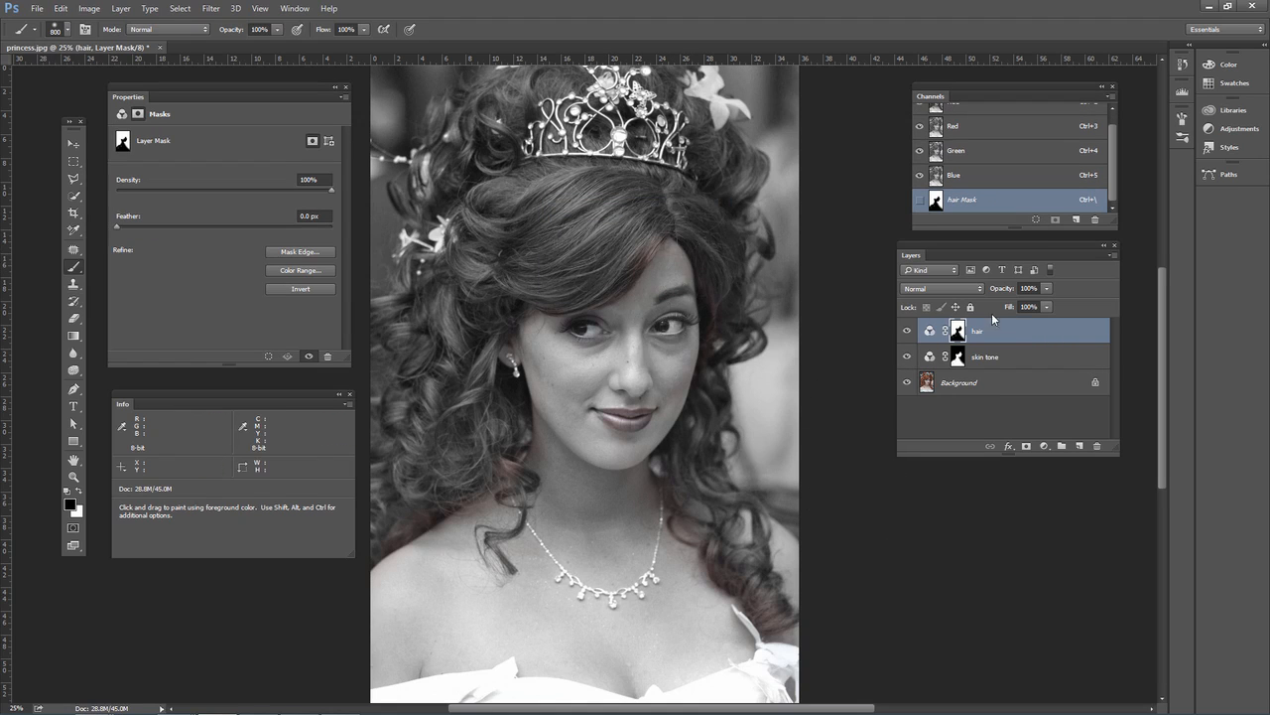
{"action": "left_click", "coordinate": [959, 357]}
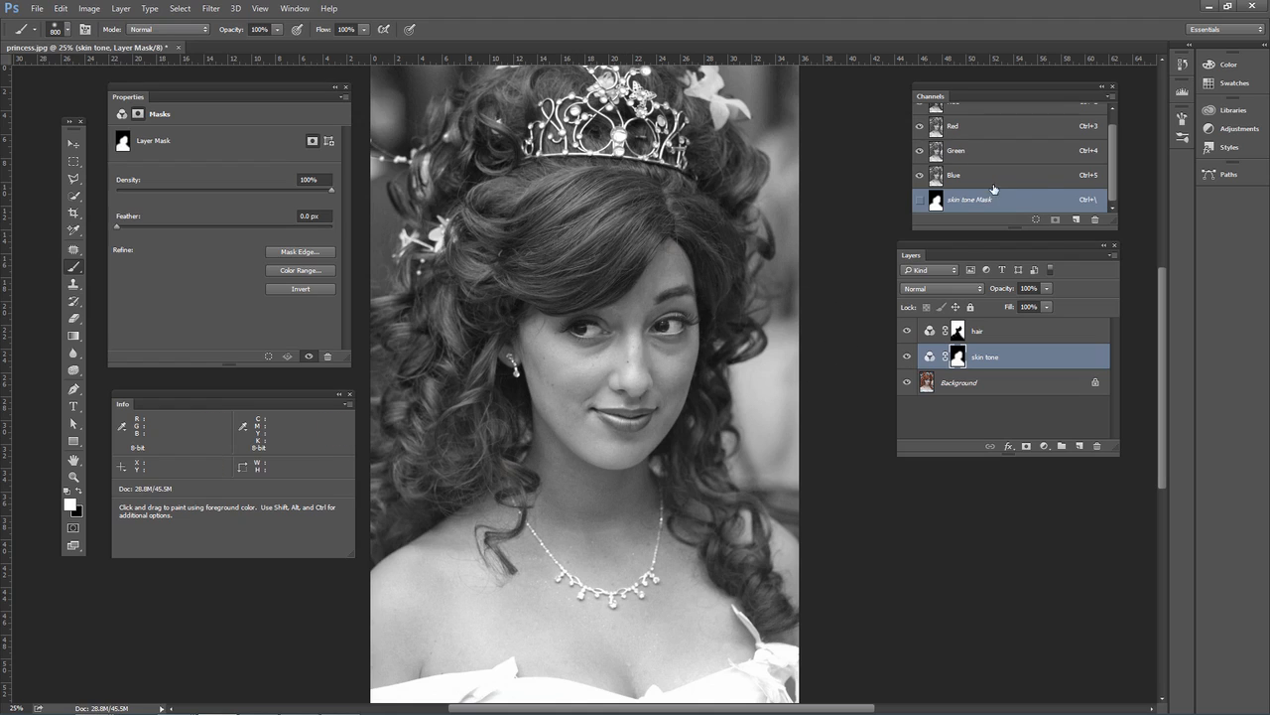
- Fine-tune the skin tone layer's blue amount and set the hair layer's mix to red 13, green 80 and blue 7
{"action": "left_click", "coordinate": [952, 127]}
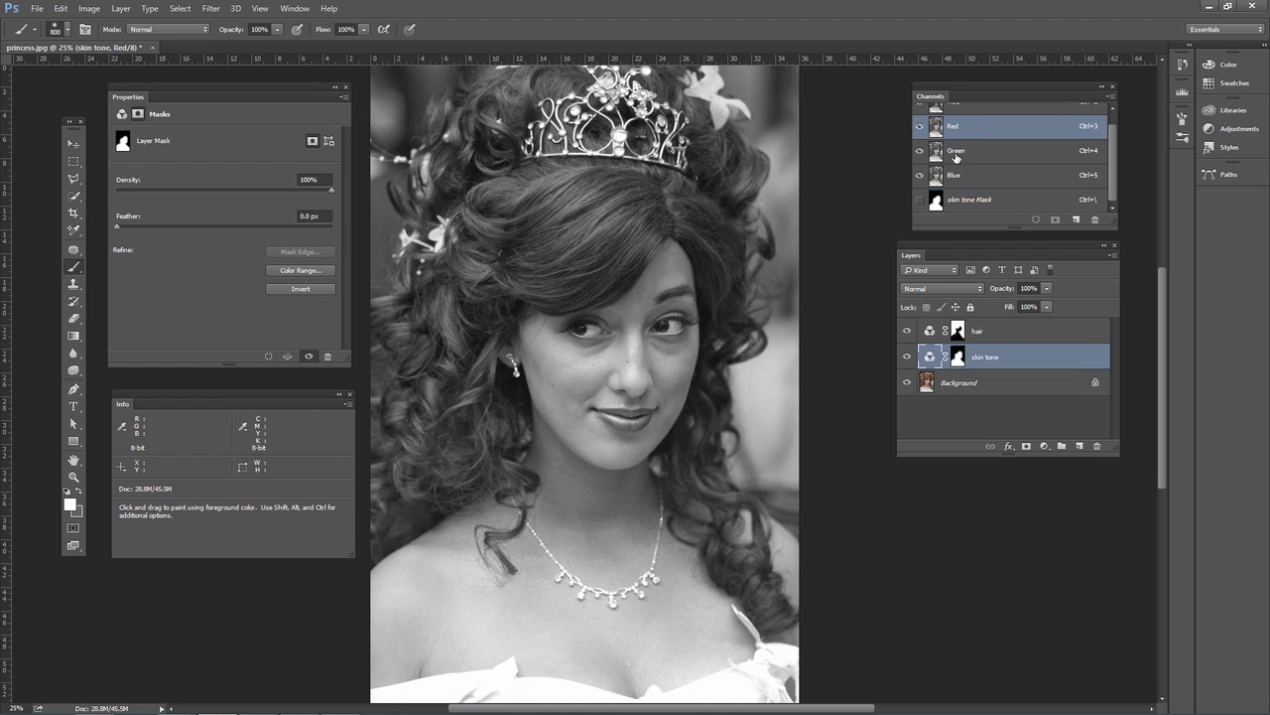
{"action": "left_click", "coordinate": [955, 154]}
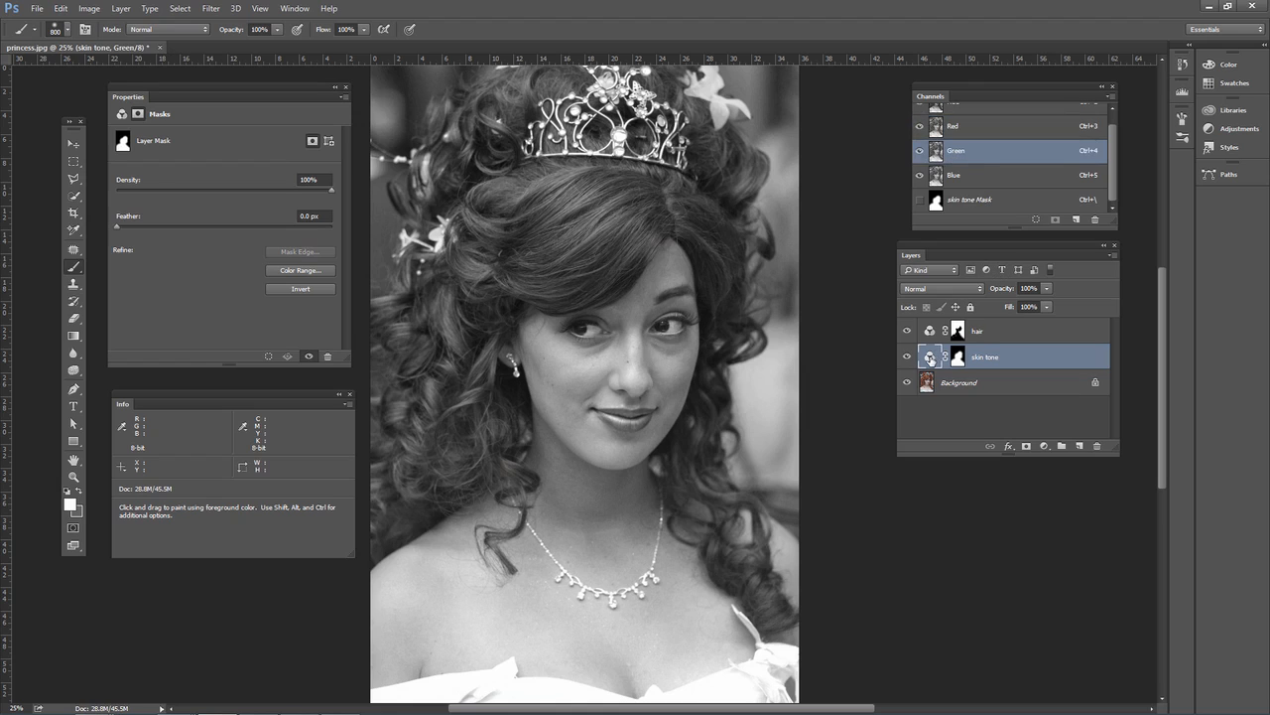
{"action": "left_click", "coordinate": [929, 357]}
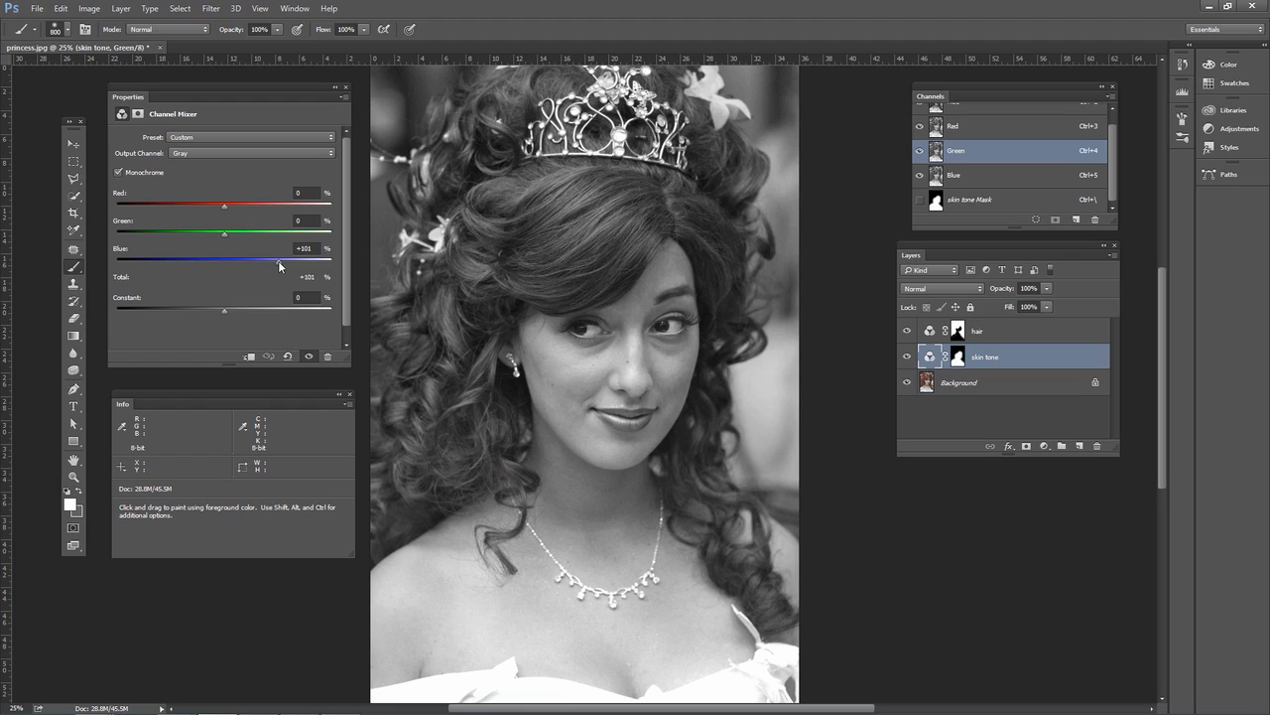
{"action": "left_click_drag", "start_coordinate": [279, 260], "coordinate": [228, 261]}
{"action": "left_click", "coordinate": [930, 328]}
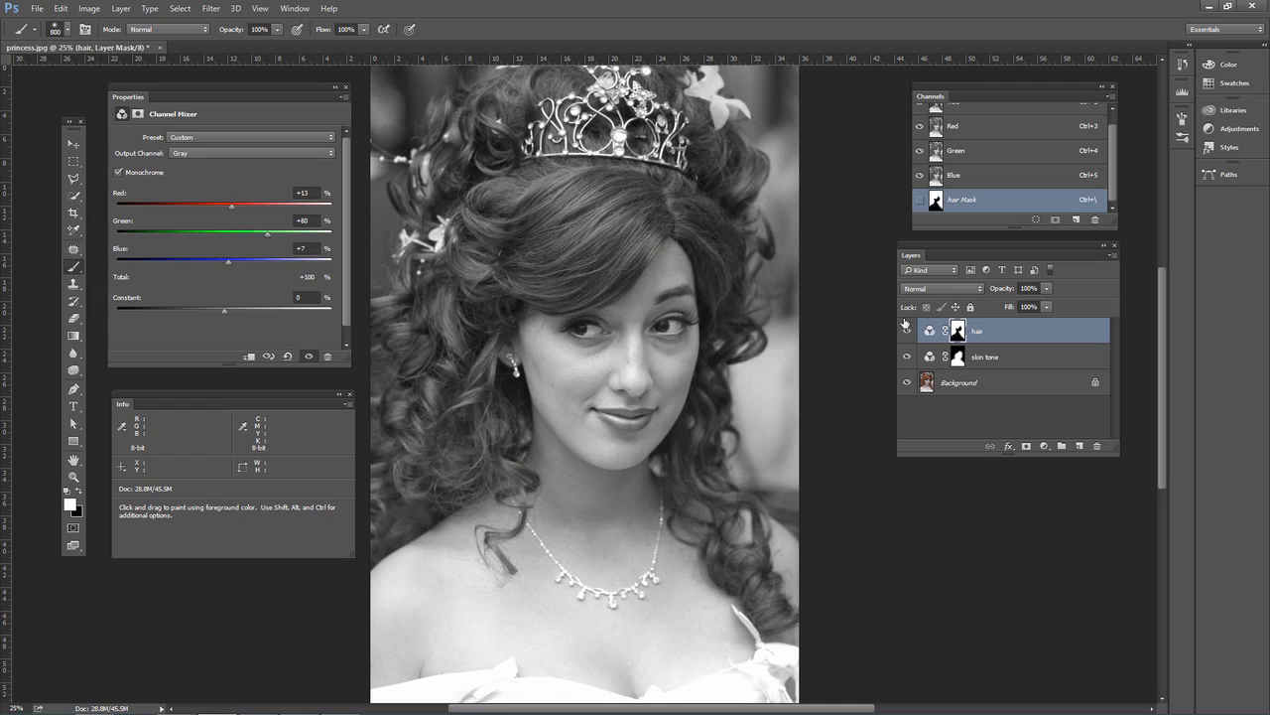
- Toggle the hair and skin tone layers off and on to check each one's effect, leaving both visible
{"action": "left_click", "coordinate": [906, 330]}
{"action": "left_click", "coordinate": [906, 357]}
{"action": "left_click", "coordinate": [907, 357]}
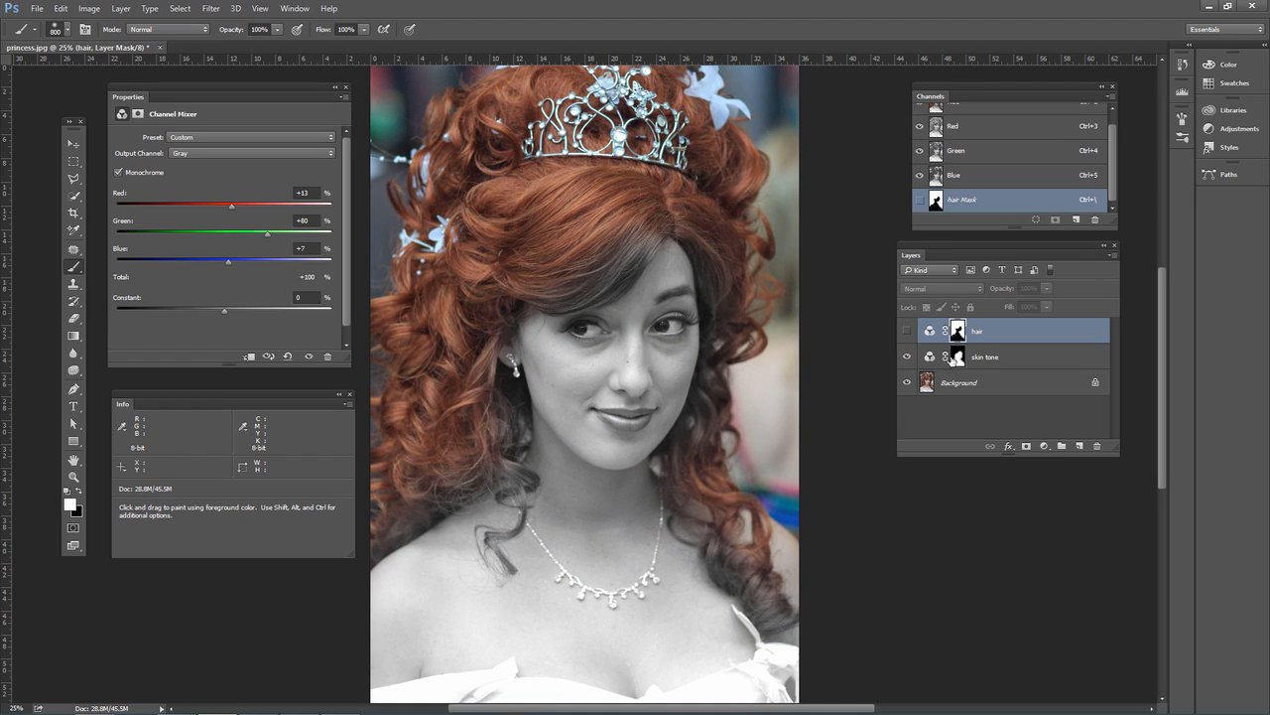
{"action": "left_click", "coordinate": [906, 331]}
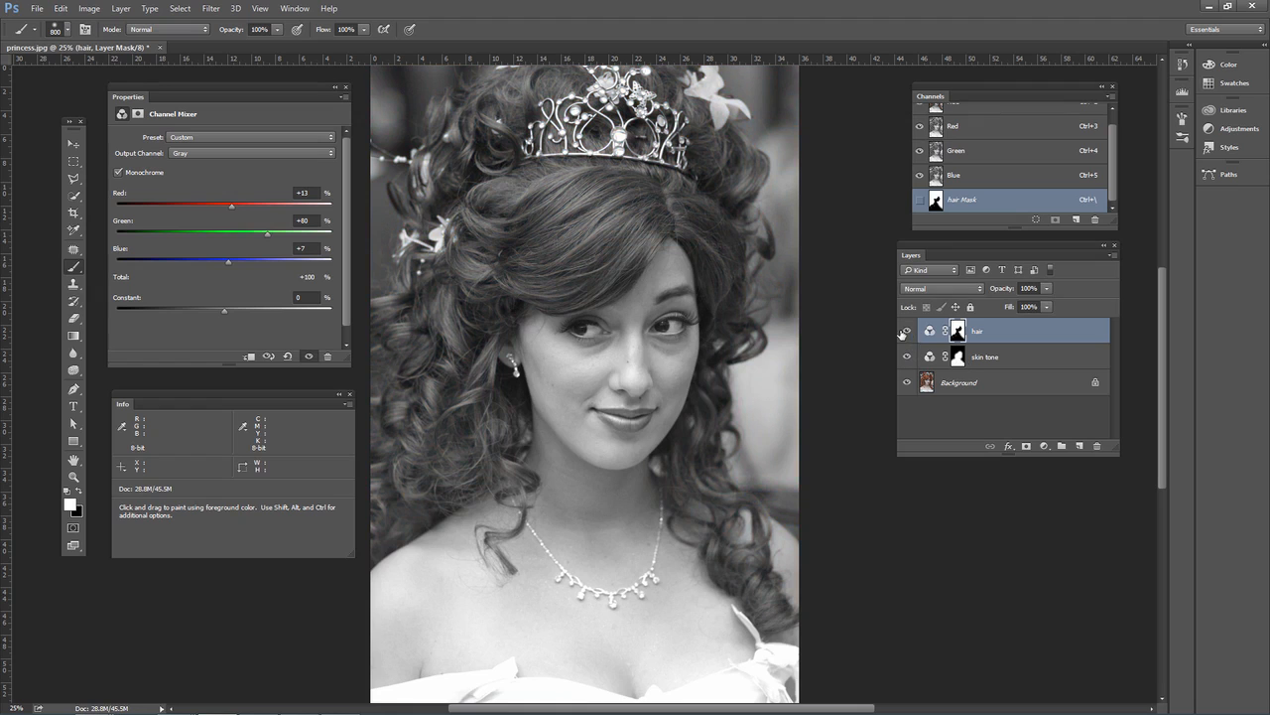